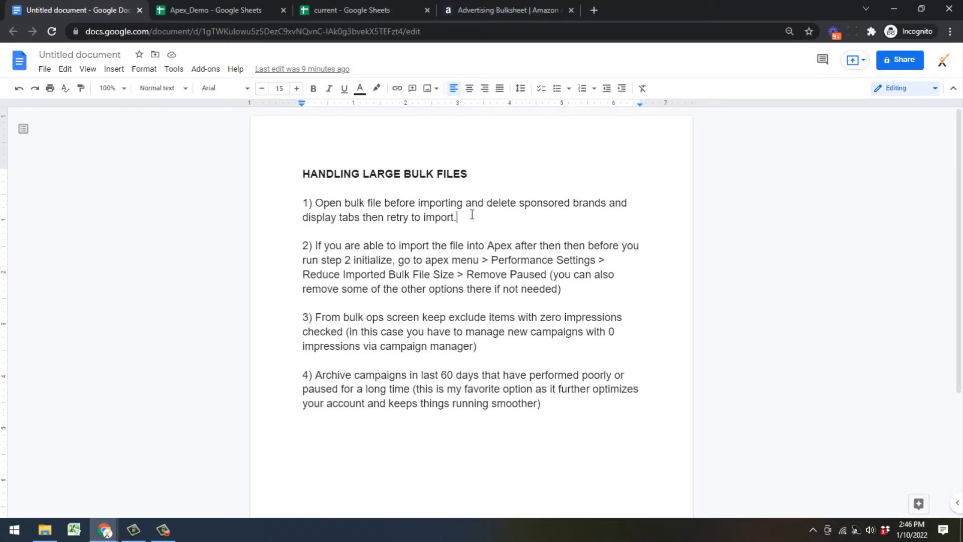
# Review the tip on deleting sponsored brands and display tabs, and inspect the Sponsored Brands Campaigns sheet's options in the current spreadsheet.
pyautogui.moveTo(459, 217); pyautogui.dragTo(421, 216)
pyautogui.click(486, 219)
pyautogui.click(341, 9)
pyautogui.click(310, 405)
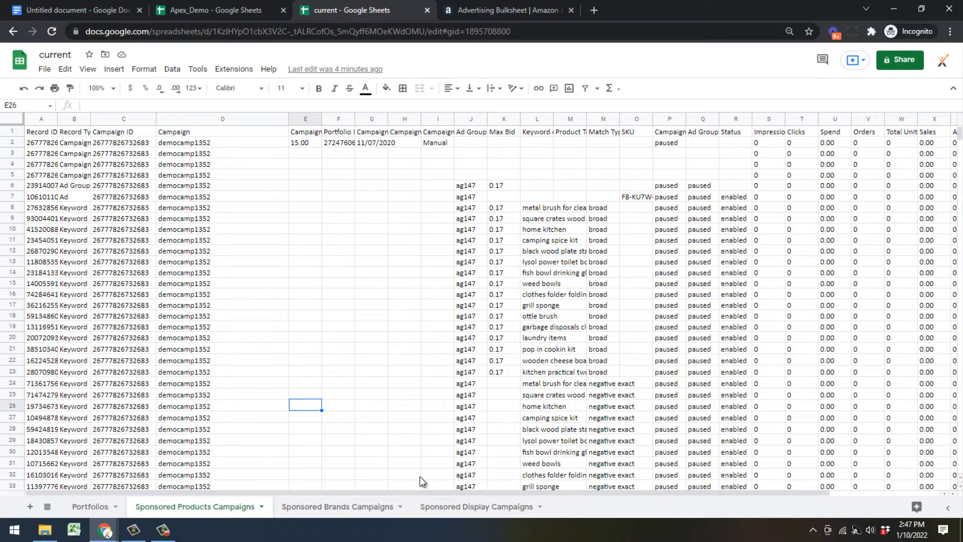
pyautogui.click(401, 507)
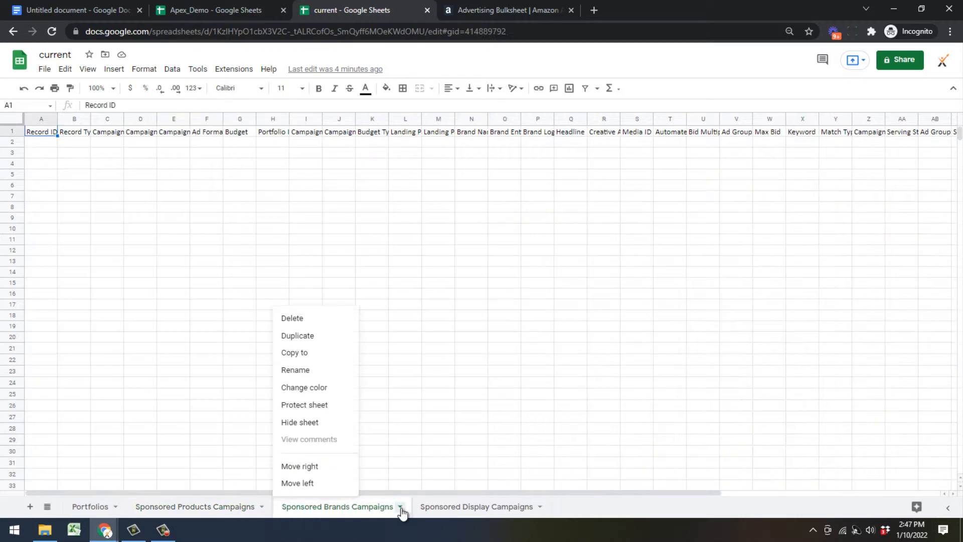
pyautogui.click(400, 507)
pyautogui.click(401, 507)
pyautogui.click(417, 441)
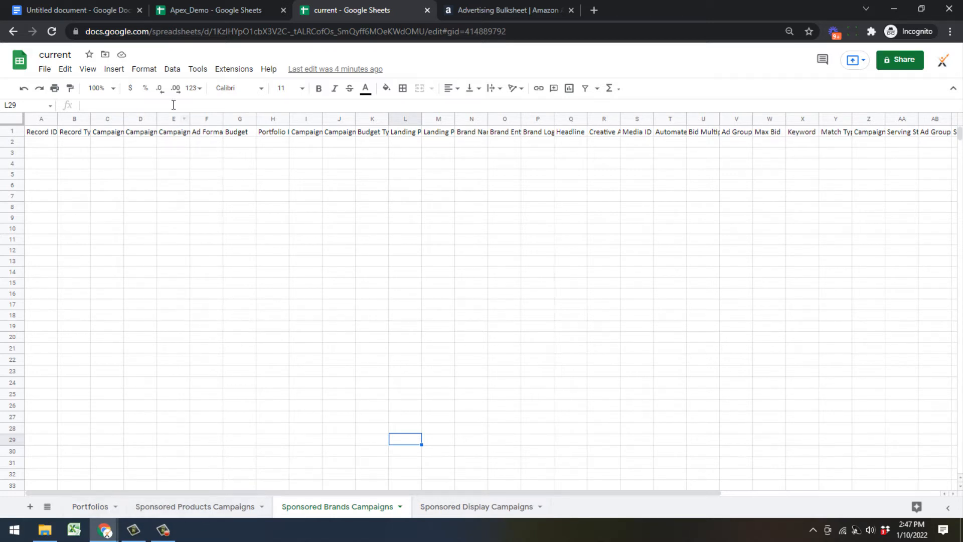
# Import bulk download.xlsx from the Apex Demo Files folder into the Apex_Demo spreadsheet as new sheets.
pyautogui.click(256, 7)
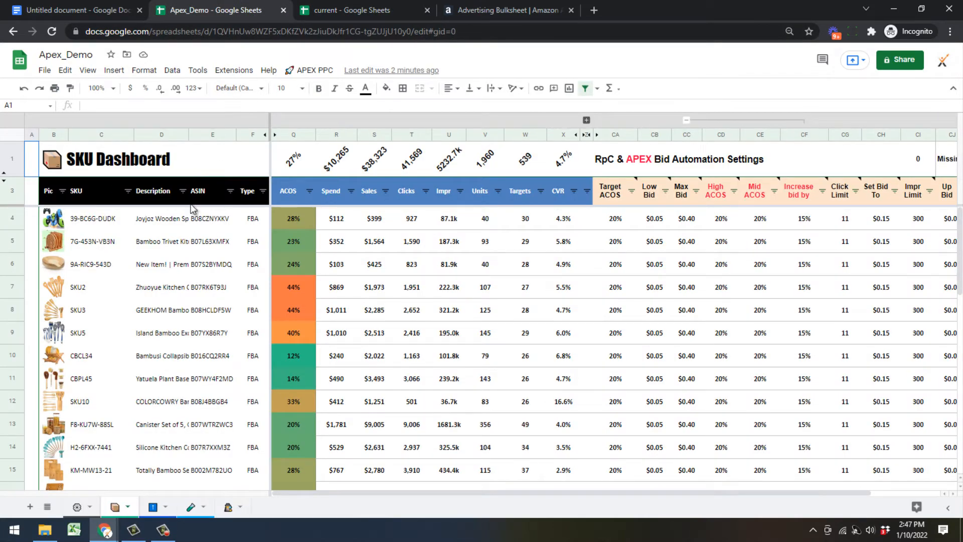
pyautogui.click(44, 70)
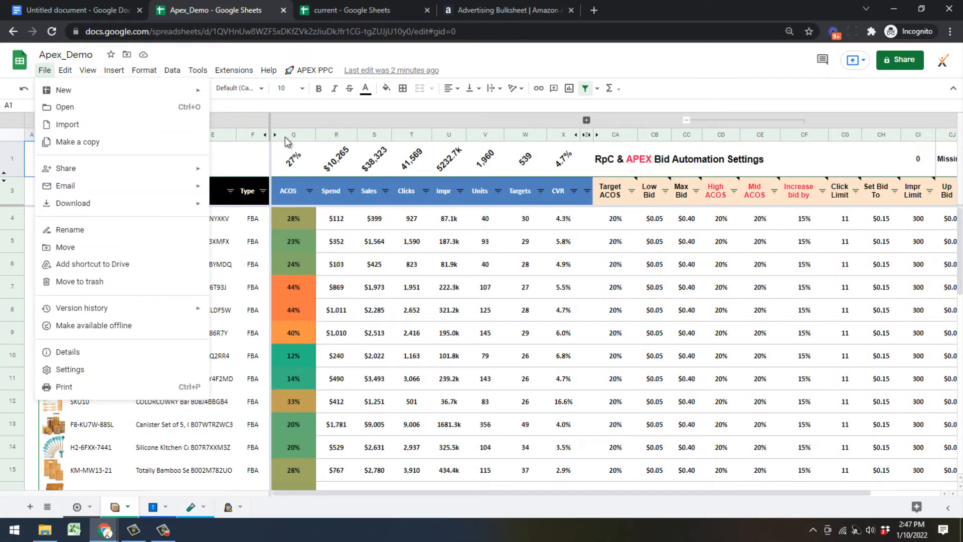
pyautogui.click(75, 125)
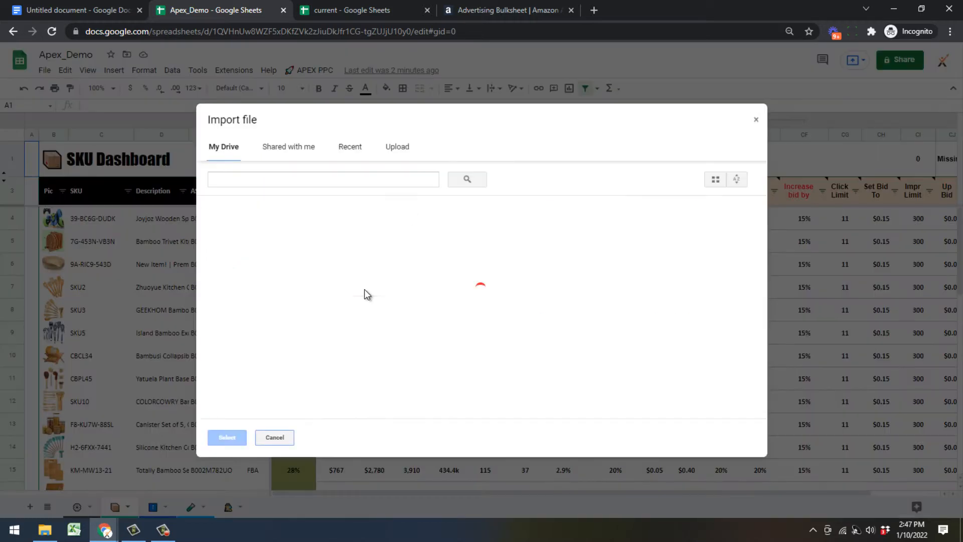
pyautogui.doubleClick(265, 383)
pyautogui.doubleClick(257, 242)
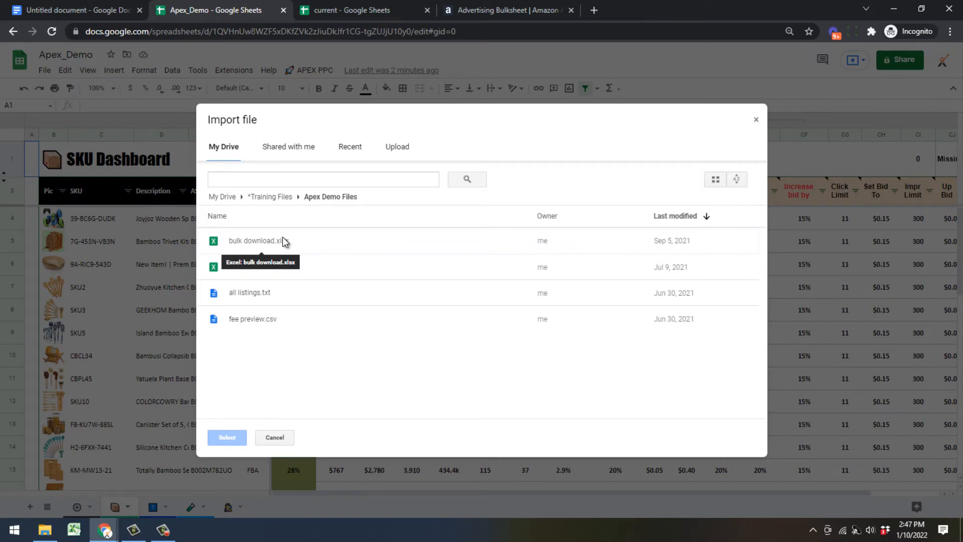
pyautogui.doubleClick(261, 247)
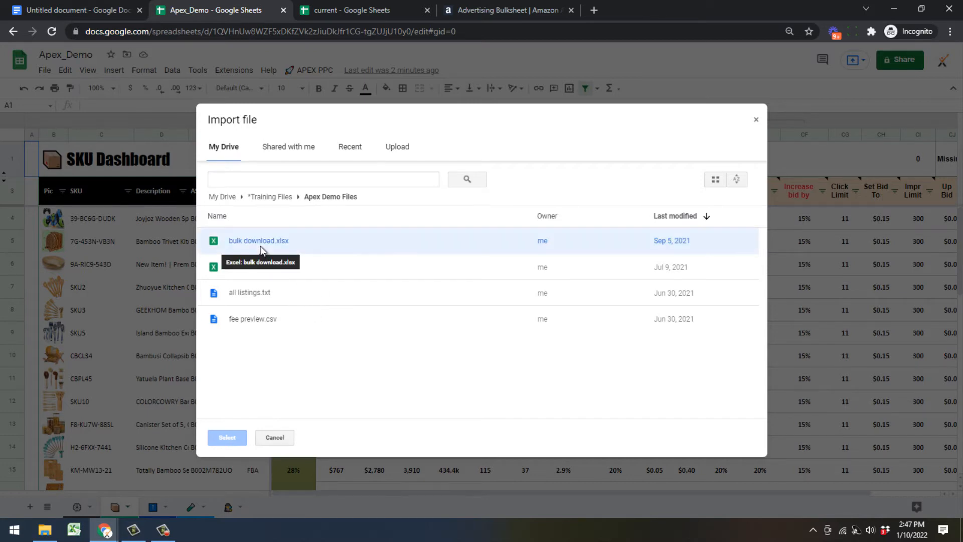
pyautogui.click(450, 308)
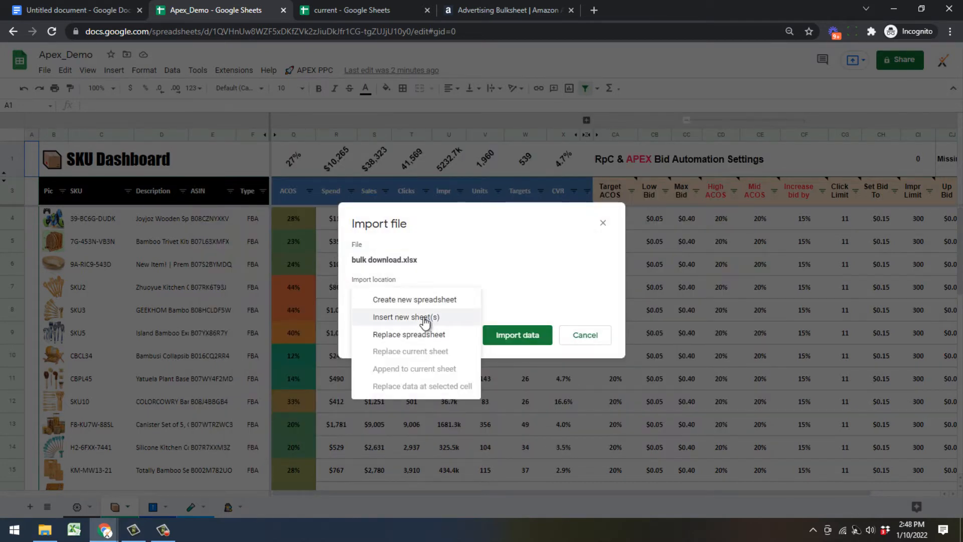
pyautogui.click(426, 318)
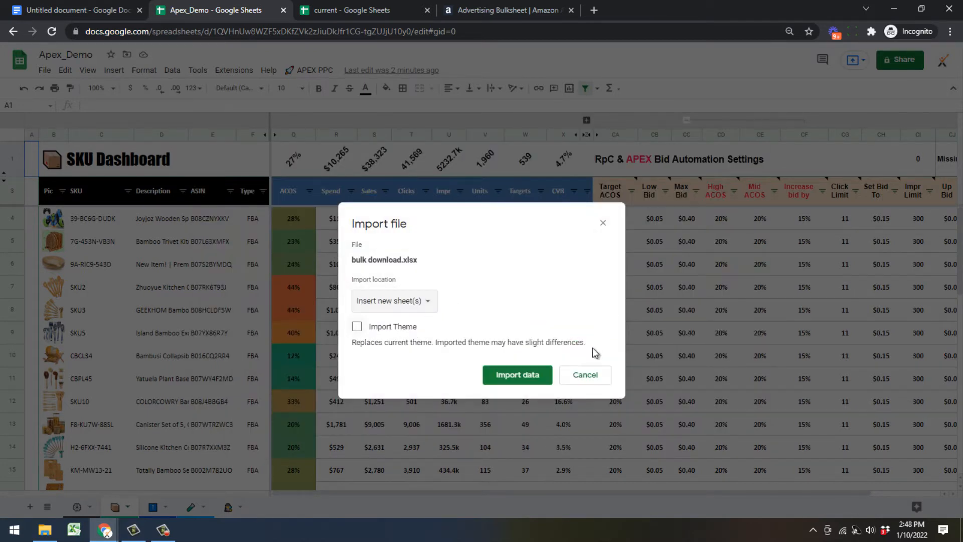
pyautogui.click(516, 374)
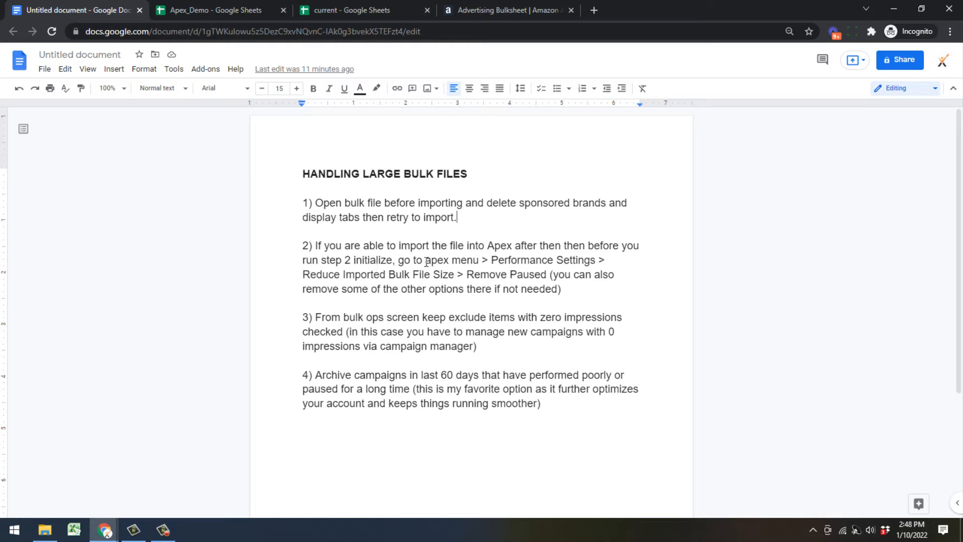
# Review tip 2 in the notes, highlighting the path Performance Settings > Reduce Imported Bulk File Size > Remove Paused.
pyautogui.moveTo(491, 261); pyautogui.dragTo(595, 261)
pyautogui.click(301, 265)
pyautogui.moveTo(300, 268); pyautogui.dragTo(540, 279)
pyautogui.click(301, 274)
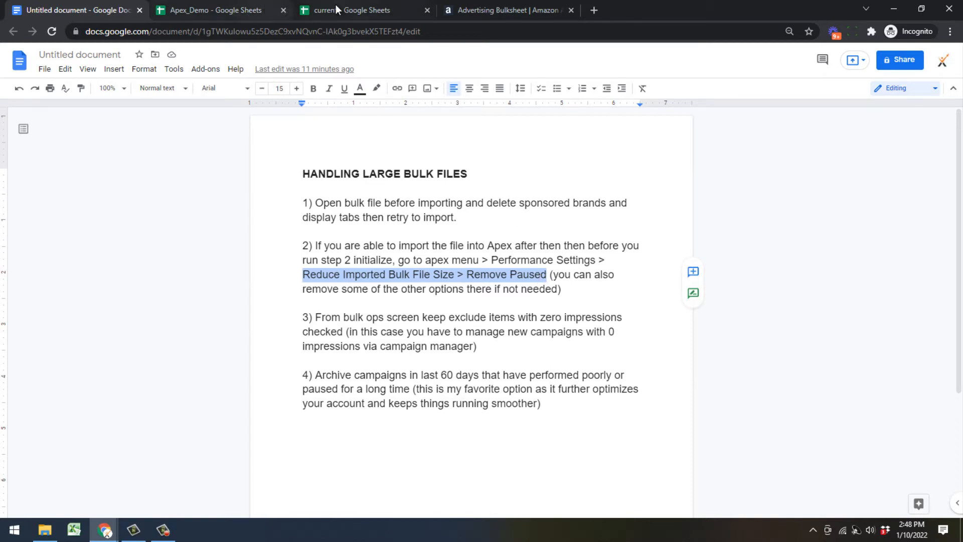
# Reduce the imported bulk file in Apex_Demo by removing all paused rows with APEX PPC's Remove Paused operation.
pyautogui.click(237, 7)
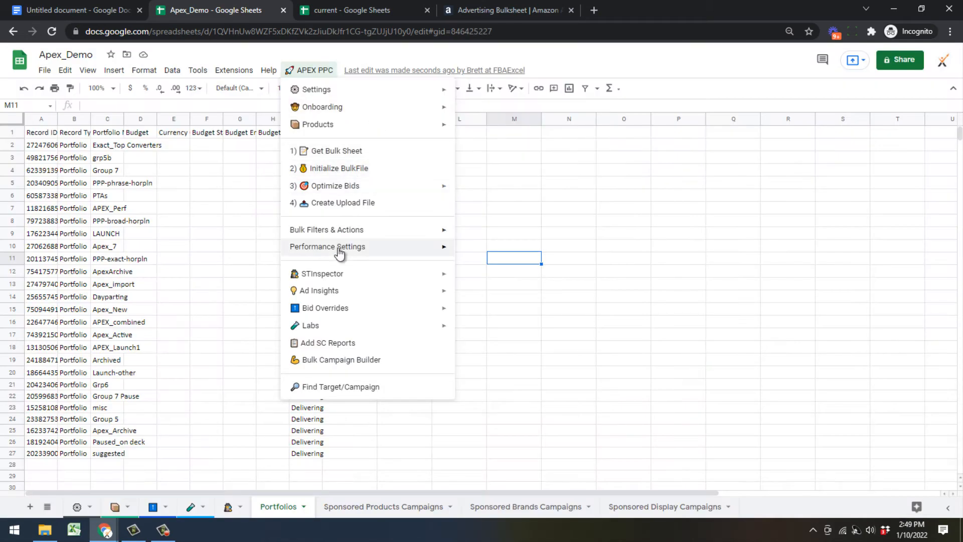
pyautogui.moveTo(340, 251)
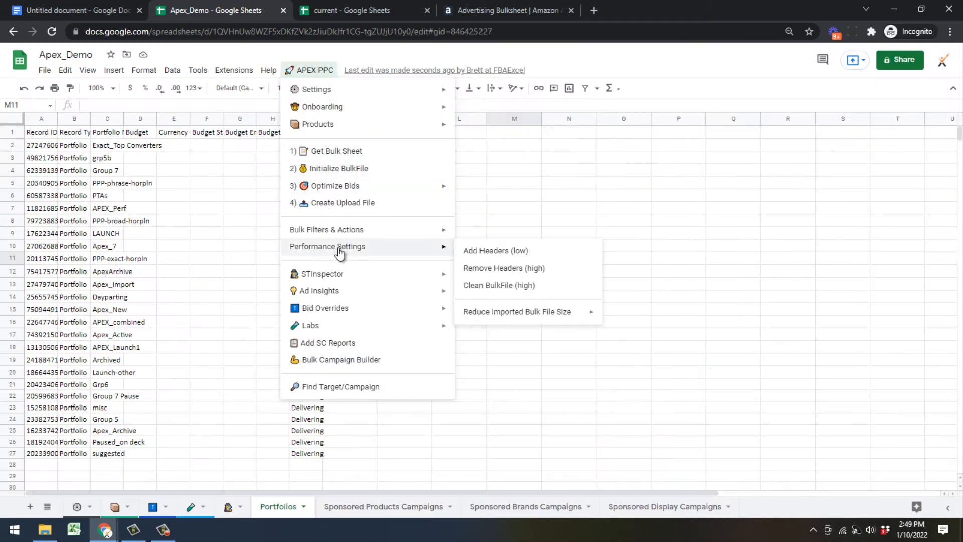
pyautogui.moveTo(508, 317)
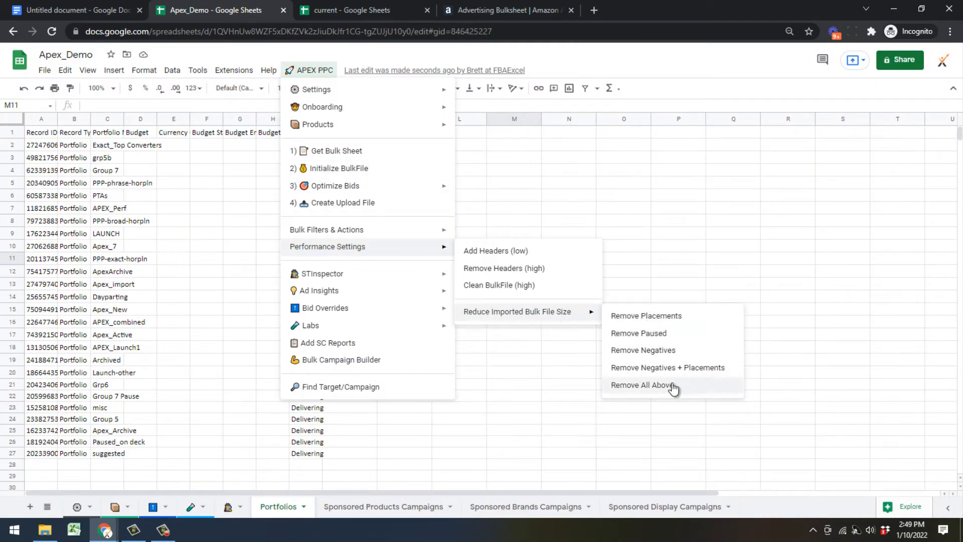
pyautogui.click(652, 333)
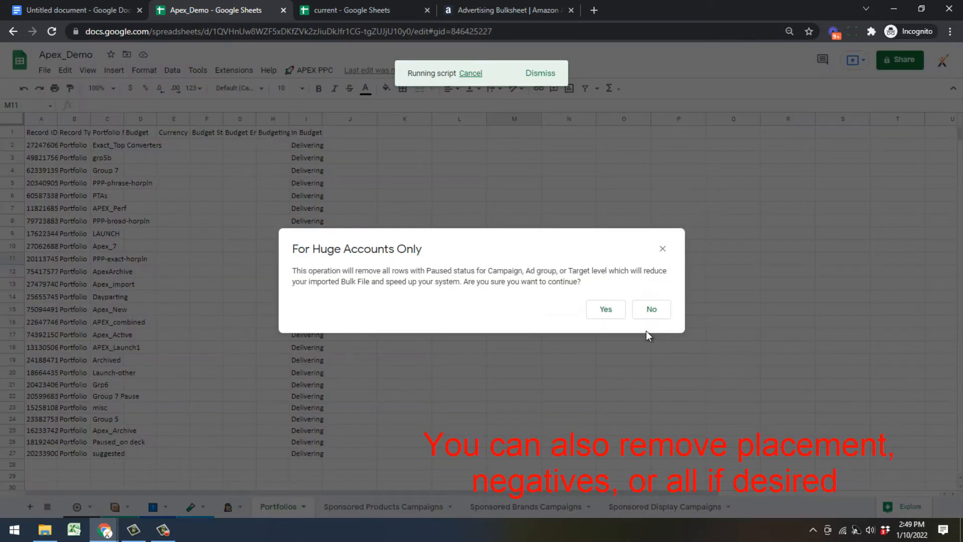
pyautogui.click(615, 318)
pyautogui.click(591, 313)
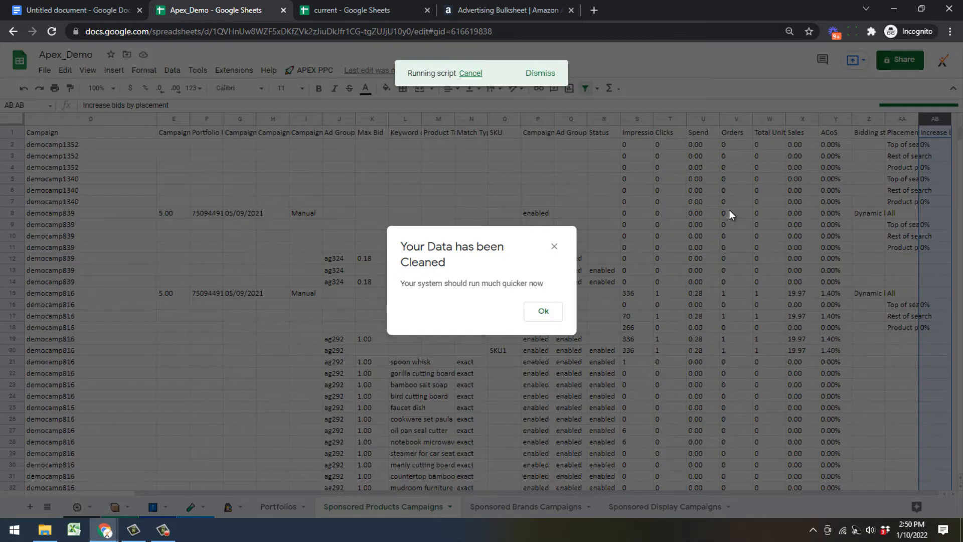
pyautogui.click(544, 312)
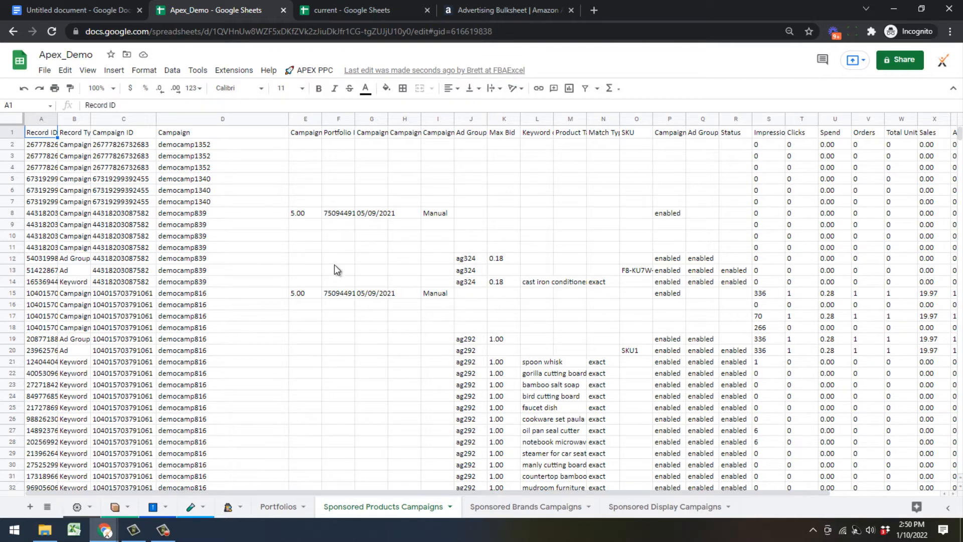
pyautogui.click(306, 71)
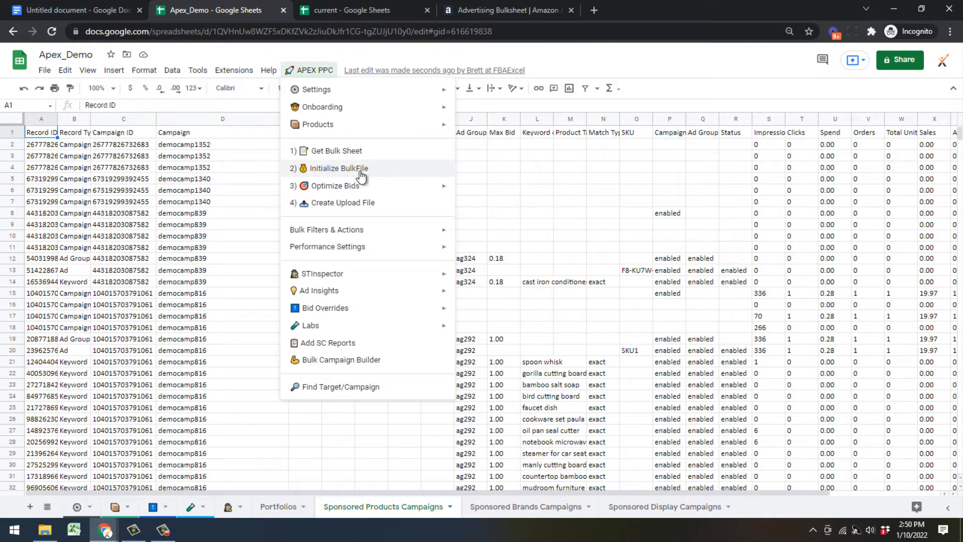
pyautogui.click(649, 258)
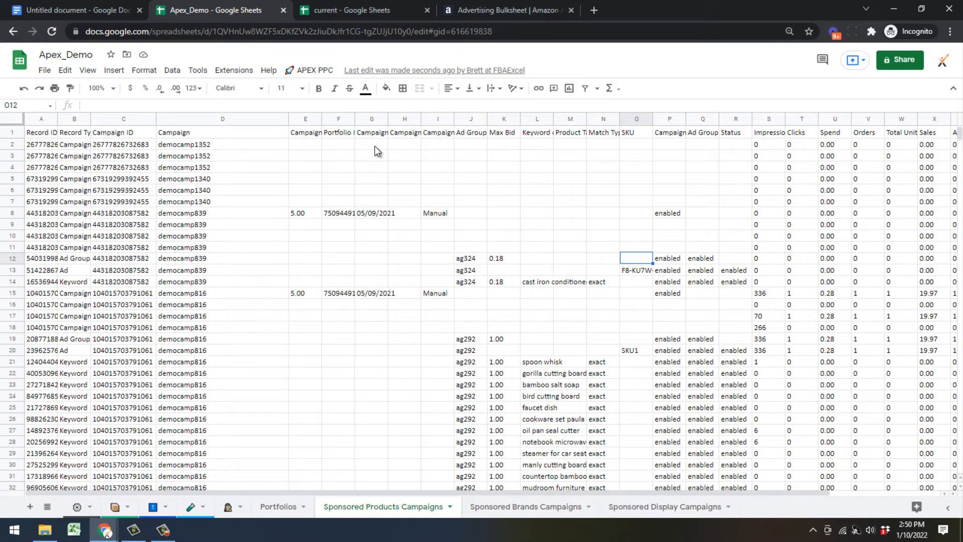
# Review the exclusion of campaign items with zero impressions on Amazon Advertising's Bulk operations page and return to the notes document.
pyautogui.click(70, 11)
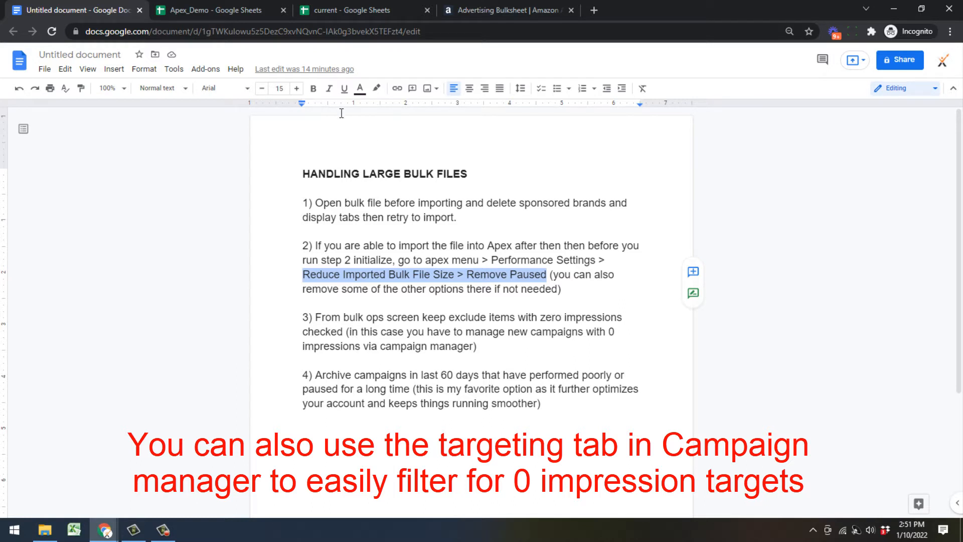
pyautogui.click(468, 16)
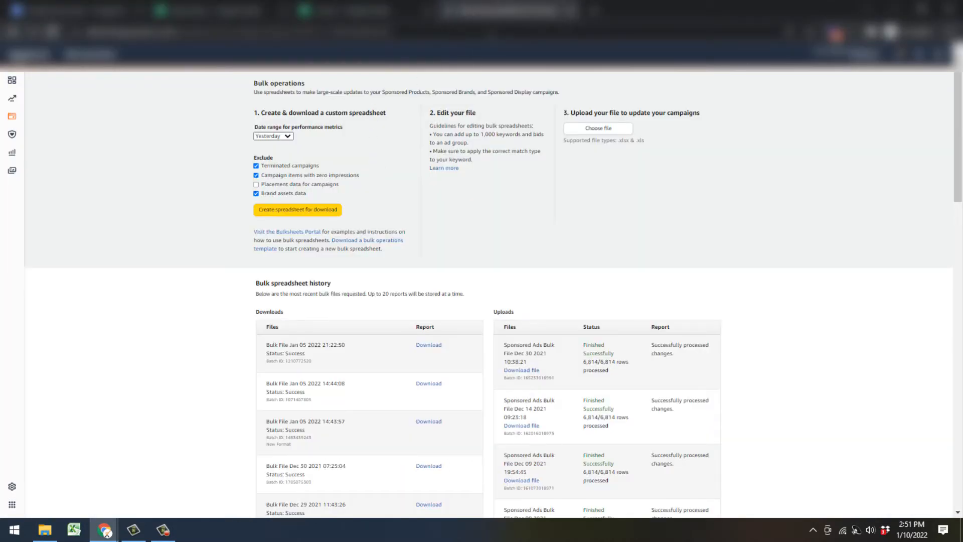
pyautogui.click(257, 175)
pyautogui.click(46, 17)
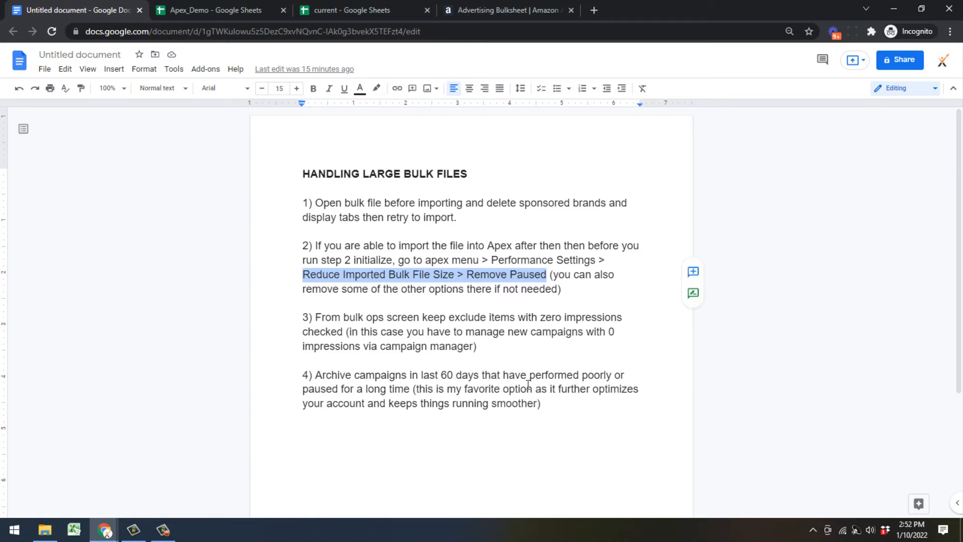
# Filter the bulk sheet in the Apex_Demo spreadsheet with APEX PPC's All Enabled Targets filter.
pyautogui.hotkey('ctrl', 'Tab')
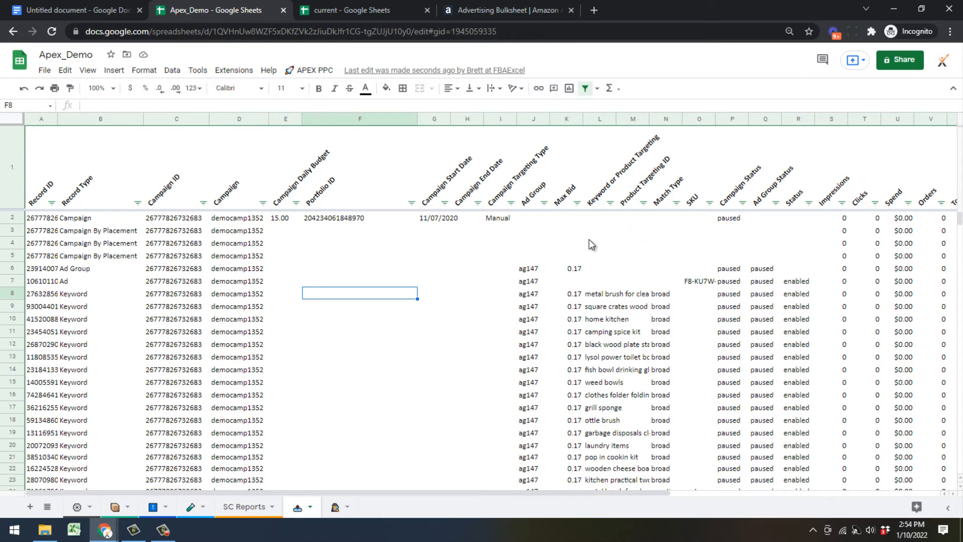
pyautogui.click(315, 71)
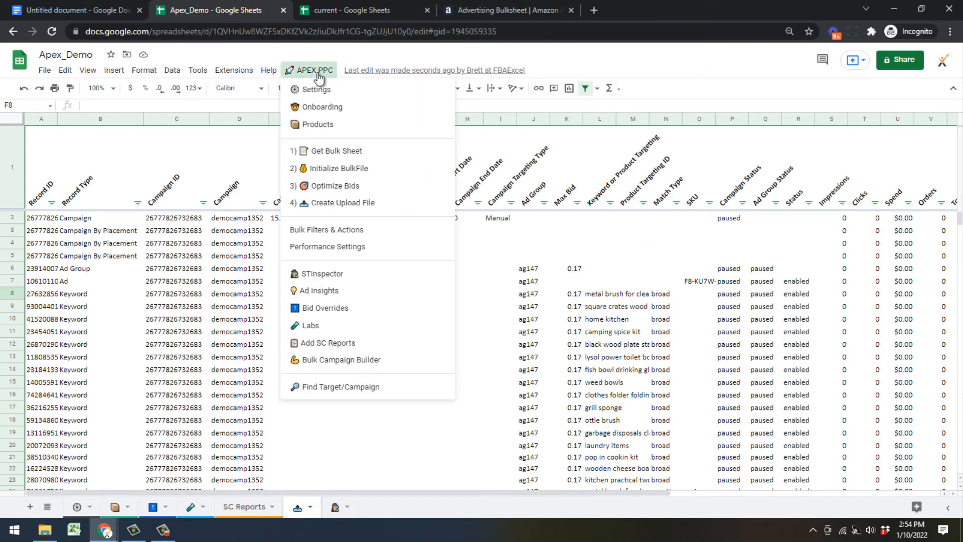
pyautogui.moveTo(370, 230)
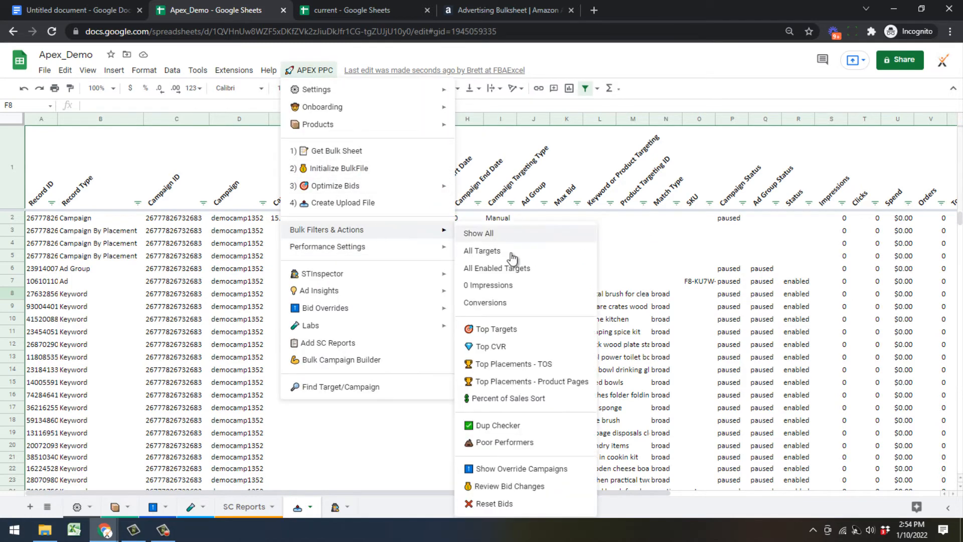
pyautogui.click(522, 268)
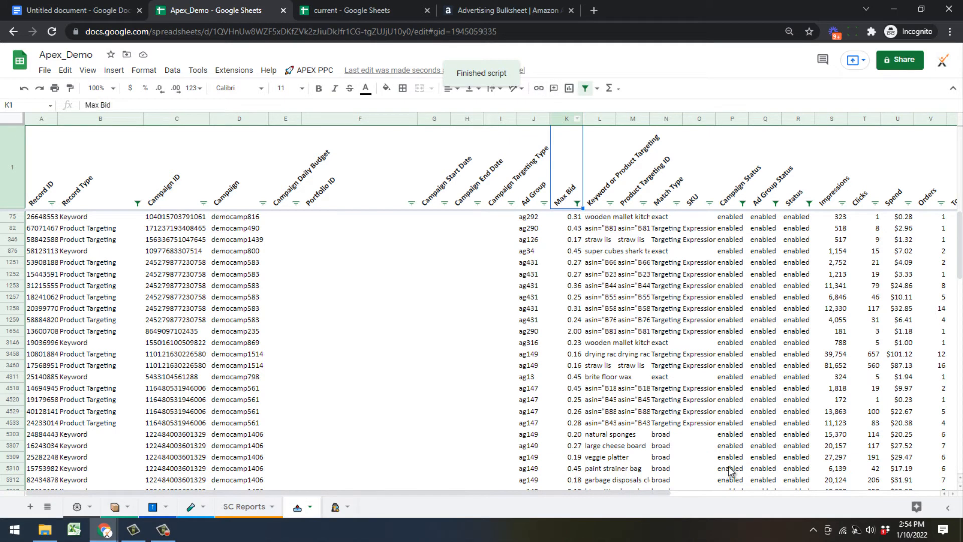
# Sort the filtered targets by the Orders column in descending order.
pyautogui.moveTo(643, 493); pyautogui.dragTo(743, 452)
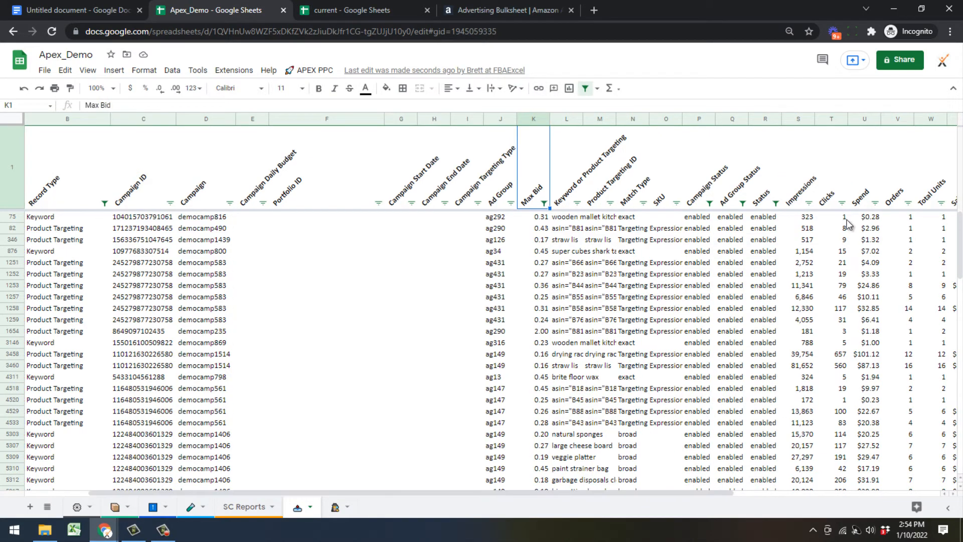
pyautogui.click(908, 203)
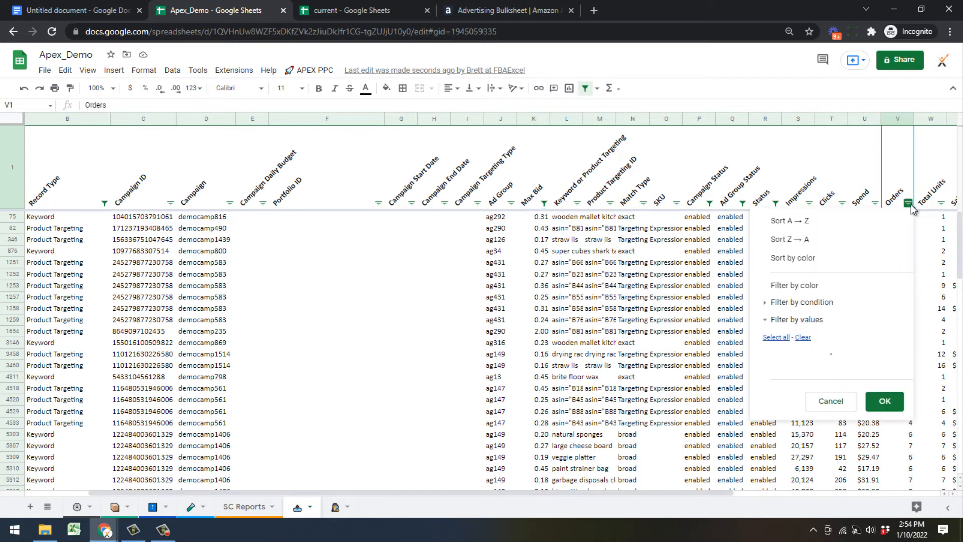
pyautogui.click(836, 240)
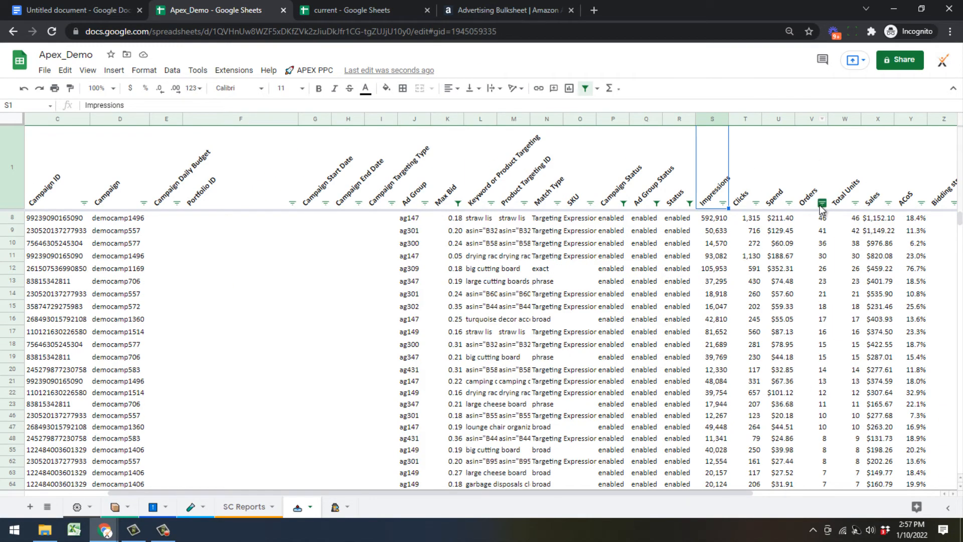
# Examine the sorted targets down to where the Orders column changes from one order to zero.
pyautogui.scroll(-3, 783, 306)
pyautogui.scroll(-15, 791, 286)
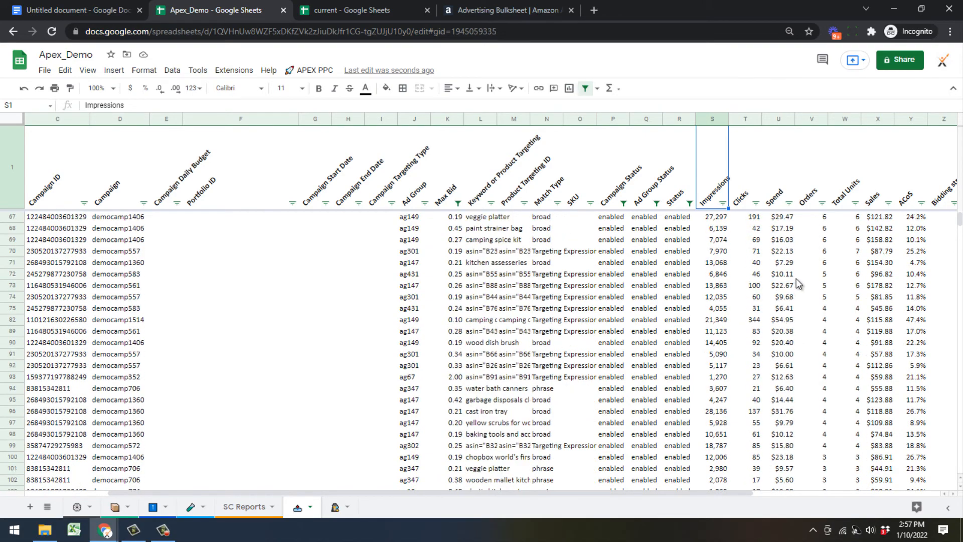
pyautogui.scroll(-12, 801, 282)
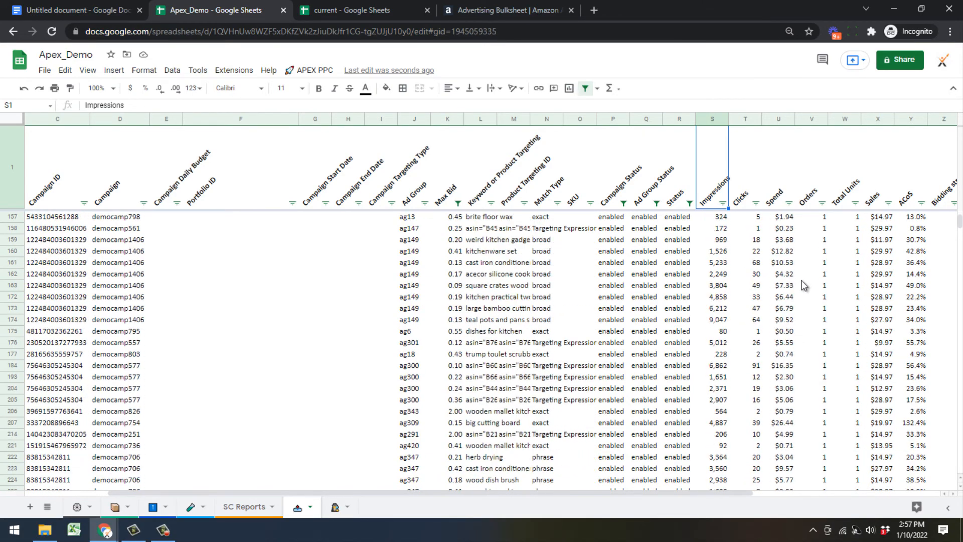
pyautogui.click(823, 322)
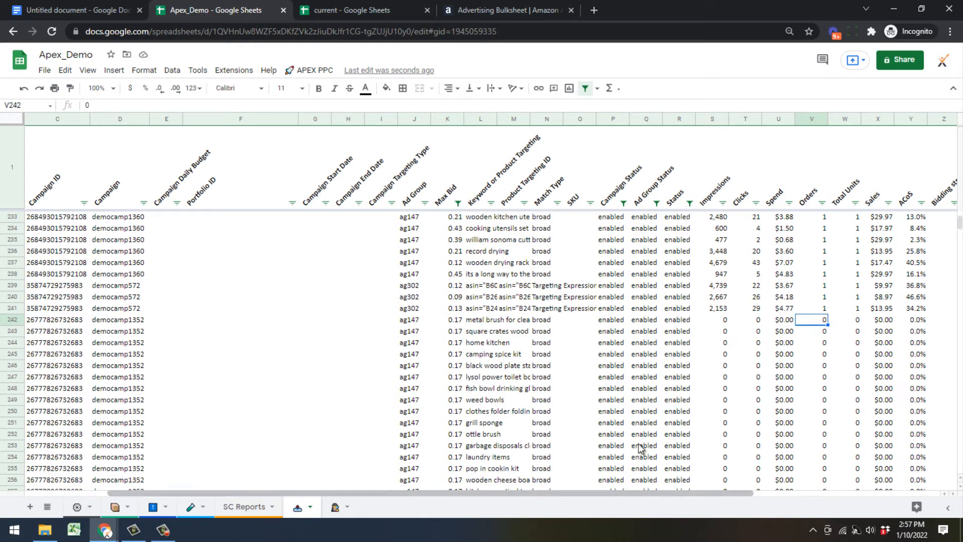
pyautogui.moveTo(590, 498); pyautogui.dragTo(564, 494)
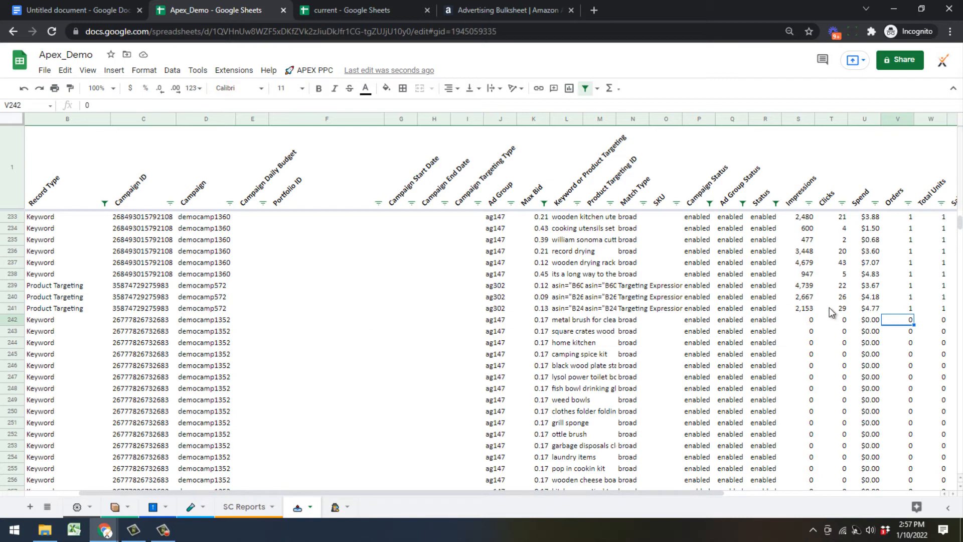
pyautogui.click(907, 308)
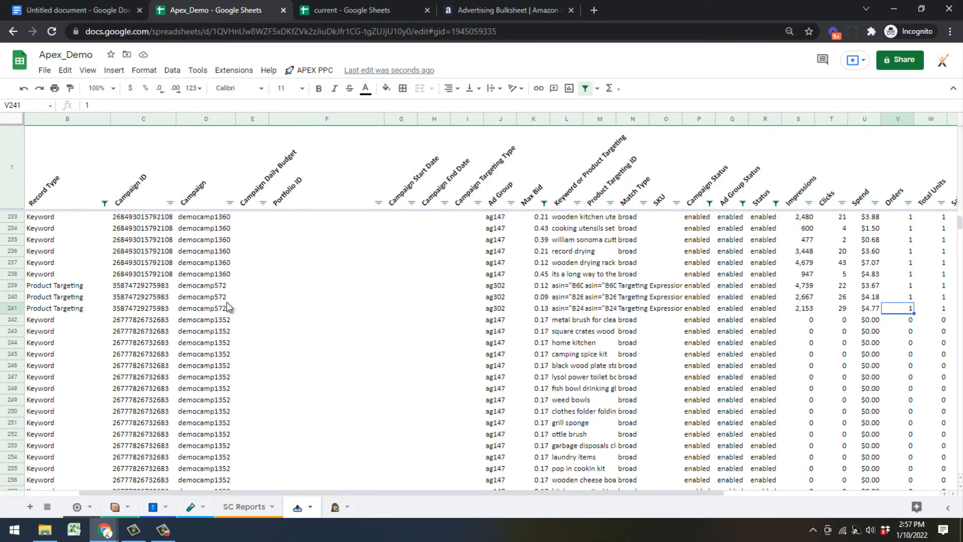
# Copy the campaign names of all filtered targets with at least one order, cells D8:D241.
pyautogui.click(211, 308)
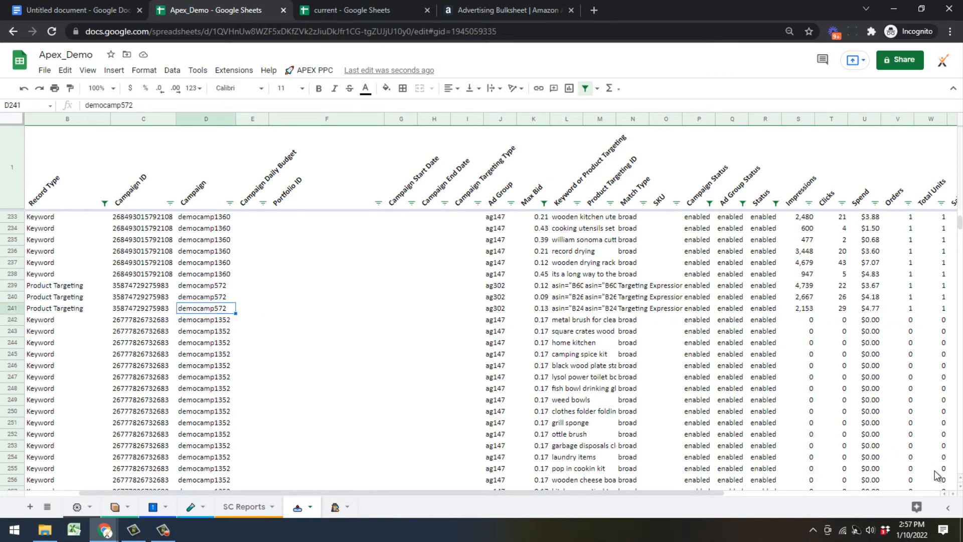
pyautogui.moveTo(959, 216); pyautogui.dragTo(960, 201)
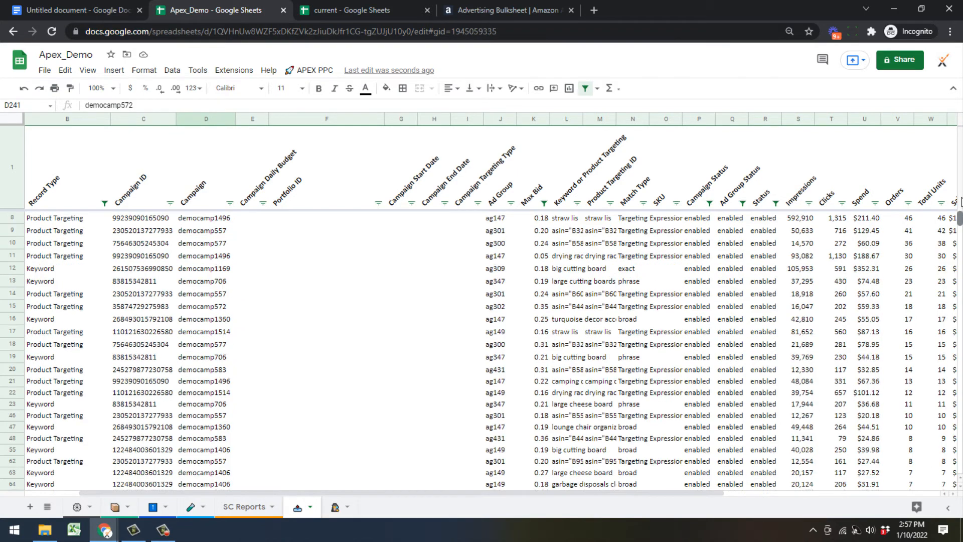
pyautogui.keyDown('shift'); pyautogui.click(219, 221); pyautogui.keyUp('shift')
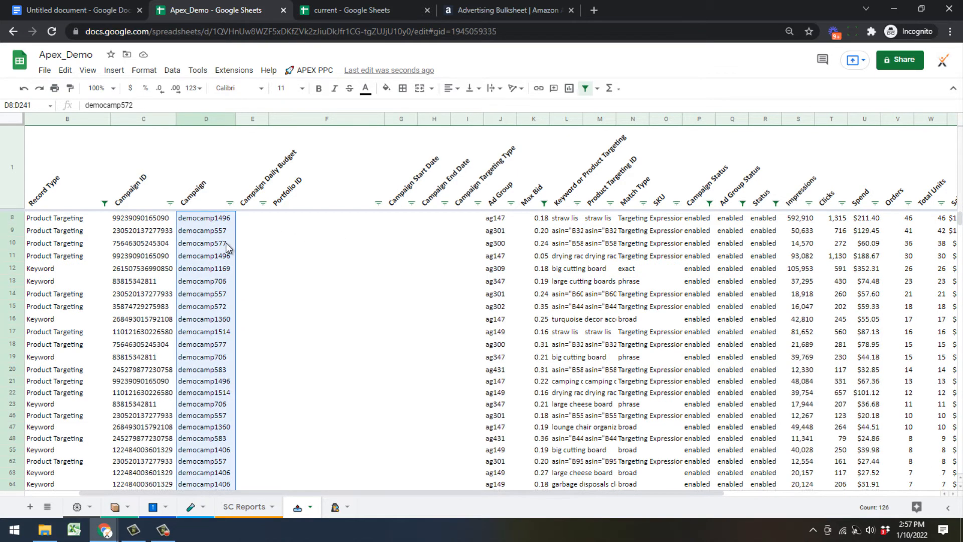
pyautogui.hotkey('ctrl', 'c')
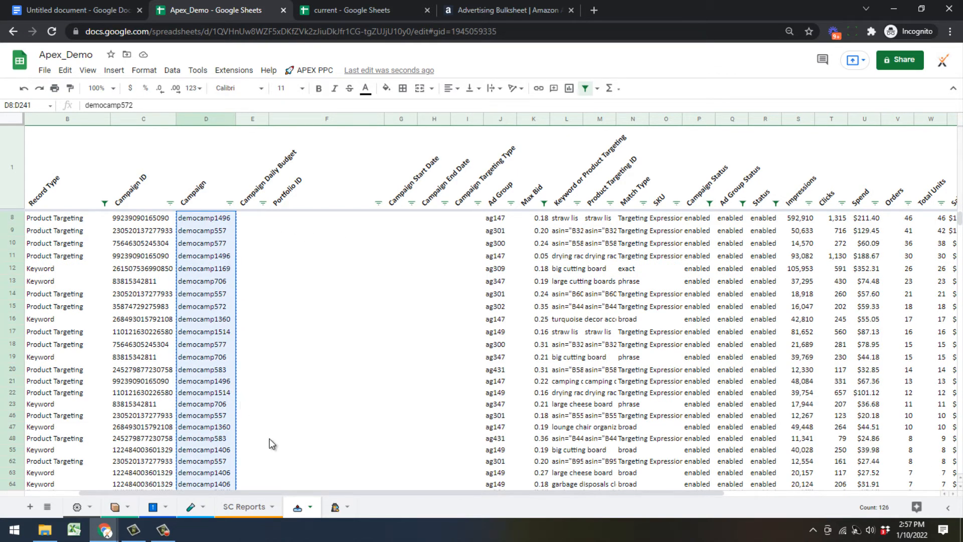
# Paste the copied campaign names into the Campaign Quick Sort list on the APEX Labs sheet, starting at L6.
pyautogui.click(189, 507)
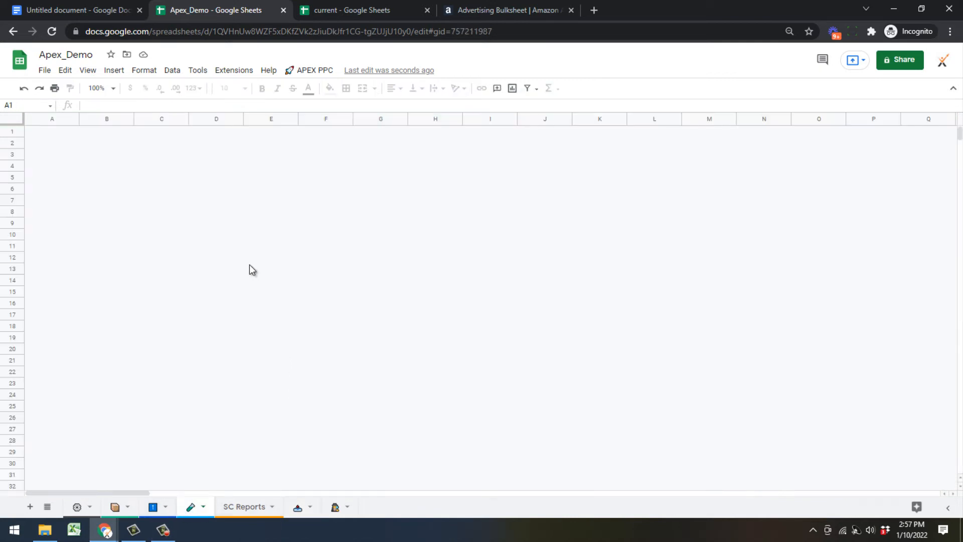
pyautogui.click(238, 224)
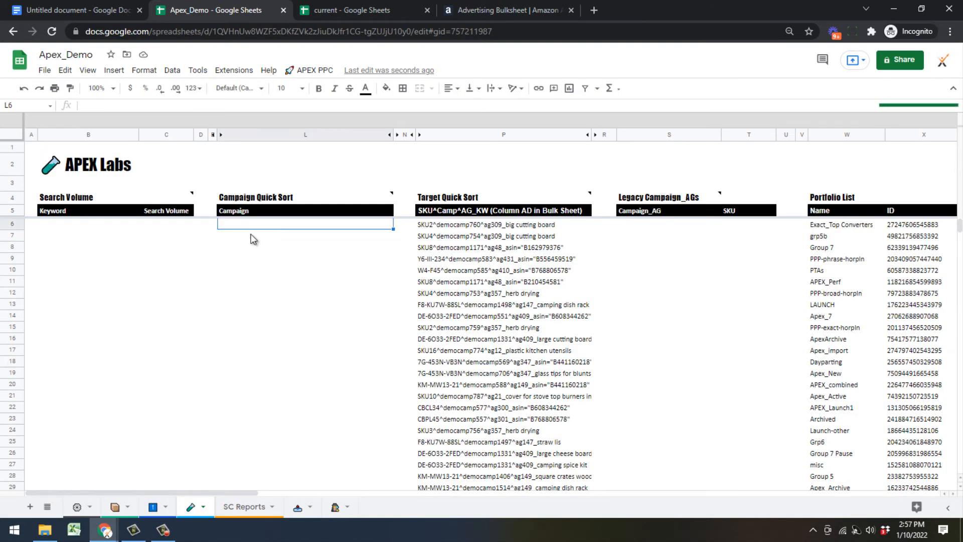
pyautogui.hotkey('ctrl', 'v')
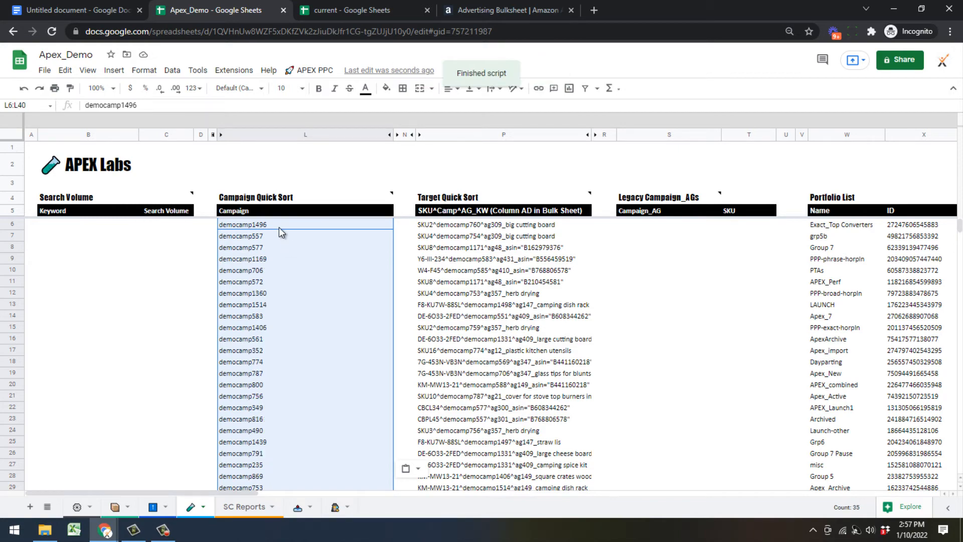
# Run APEX PPC's Campaign Quick Sort with Show NOT on List to filter the bulk file for unlisted campaigns.
pyautogui.scroll(-2, 306, 299)
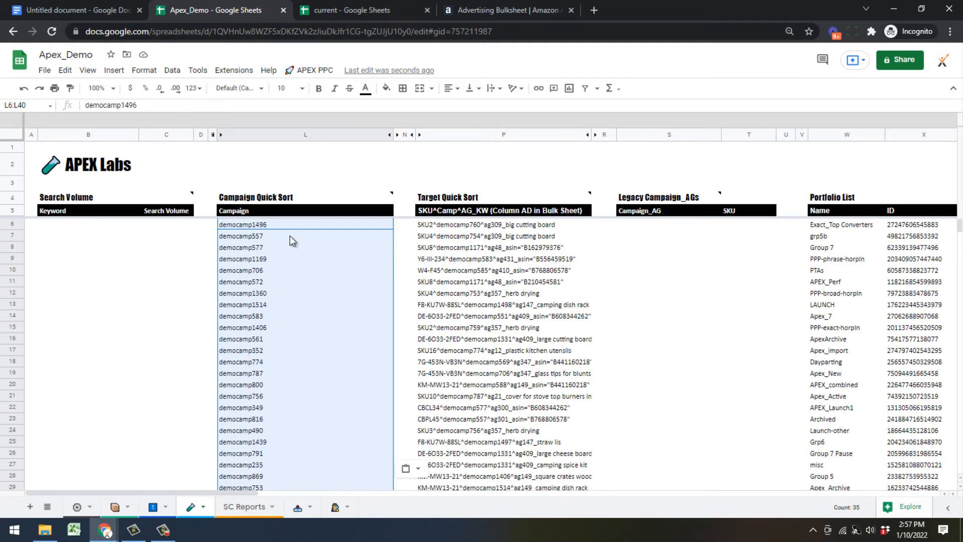
pyautogui.click(317, 70)
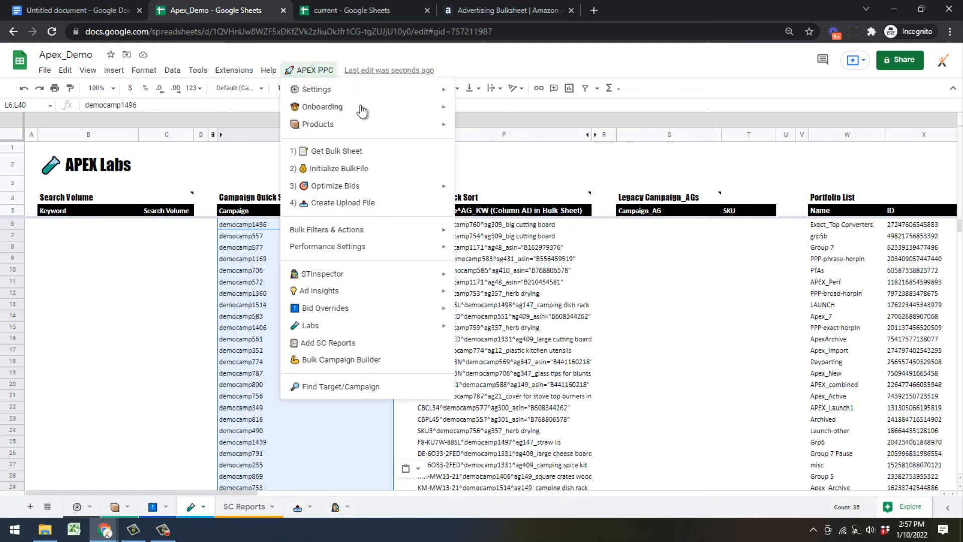
pyautogui.moveTo(349, 327)
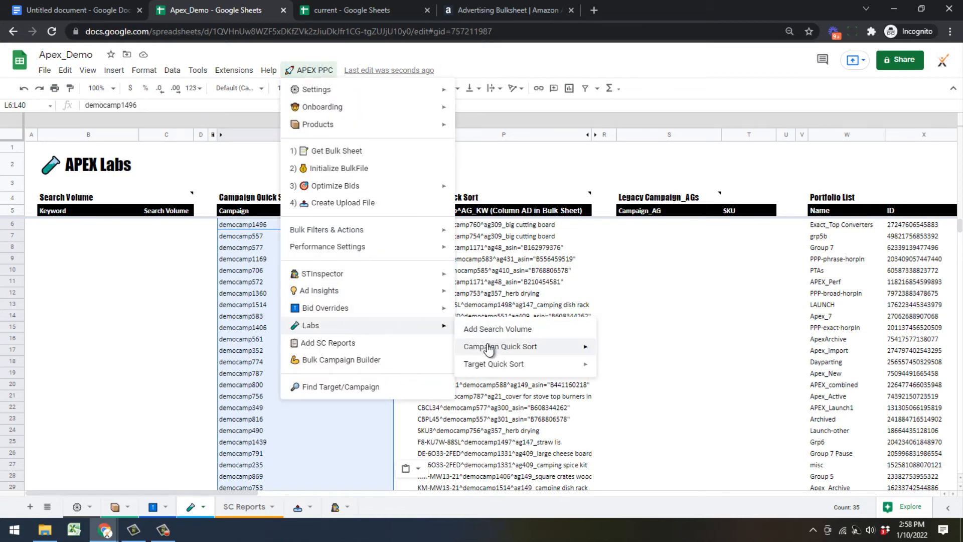
pyautogui.moveTo(495, 346)
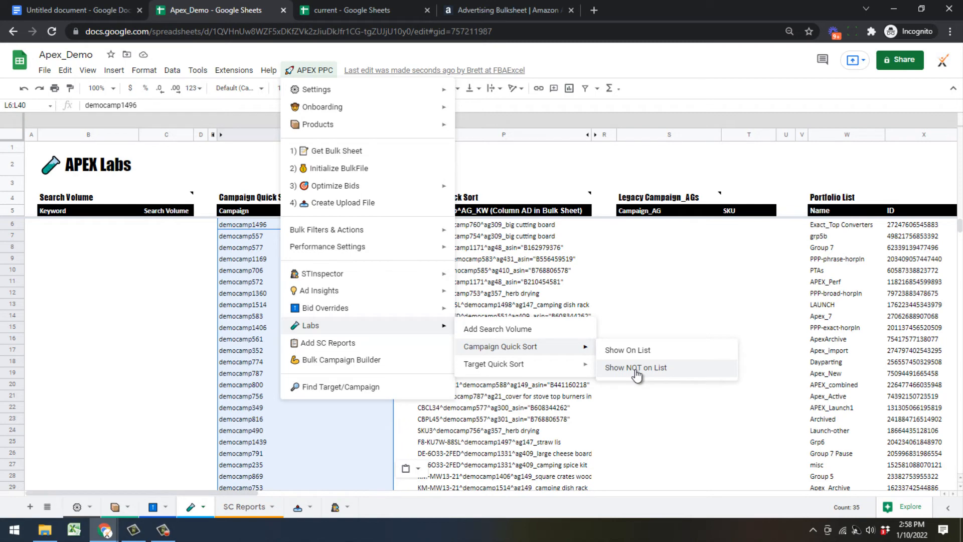
pyautogui.click(635, 370)
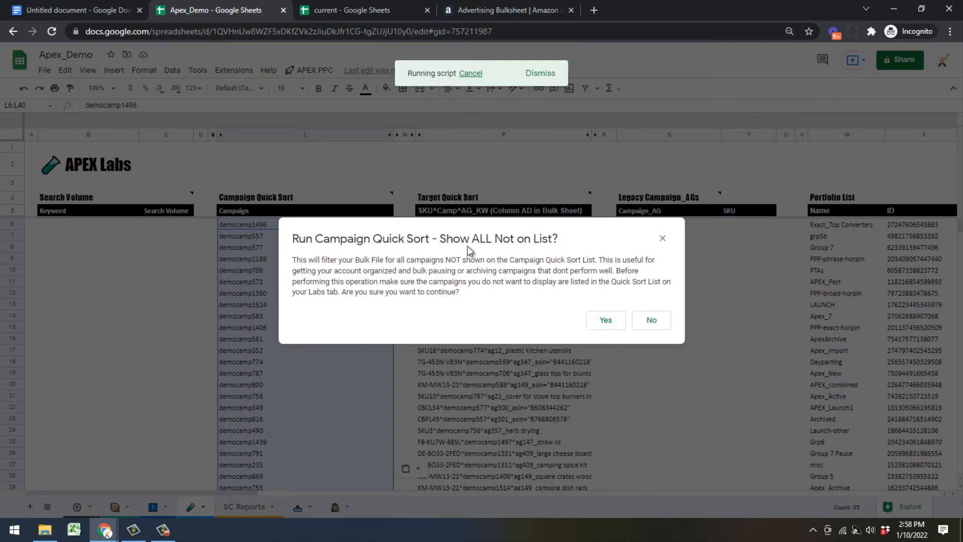
pyautogui.click(607, 321)
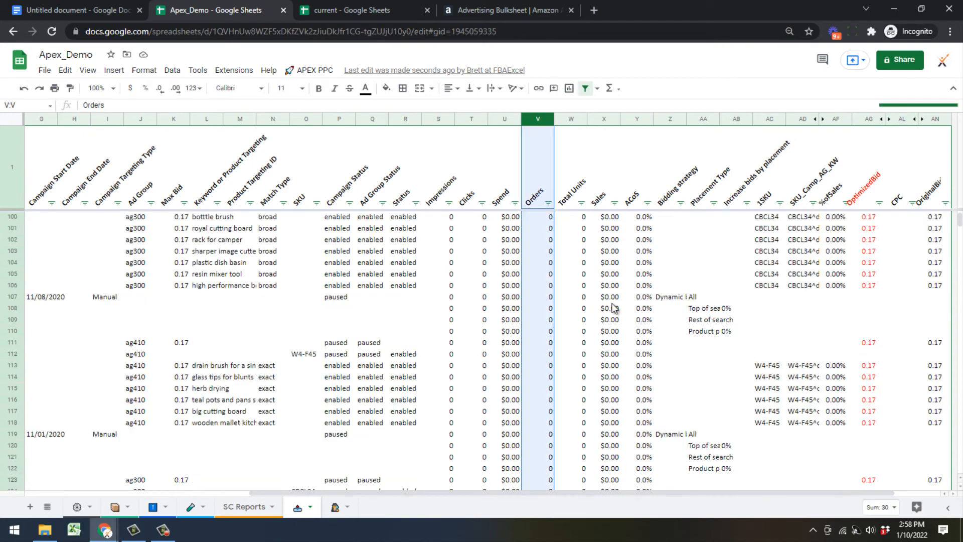
# Filter the Record Type column of the quick-sorted bulk sheet to Campaign rows only.
pyautogui.scroll(-6, 614, 312)
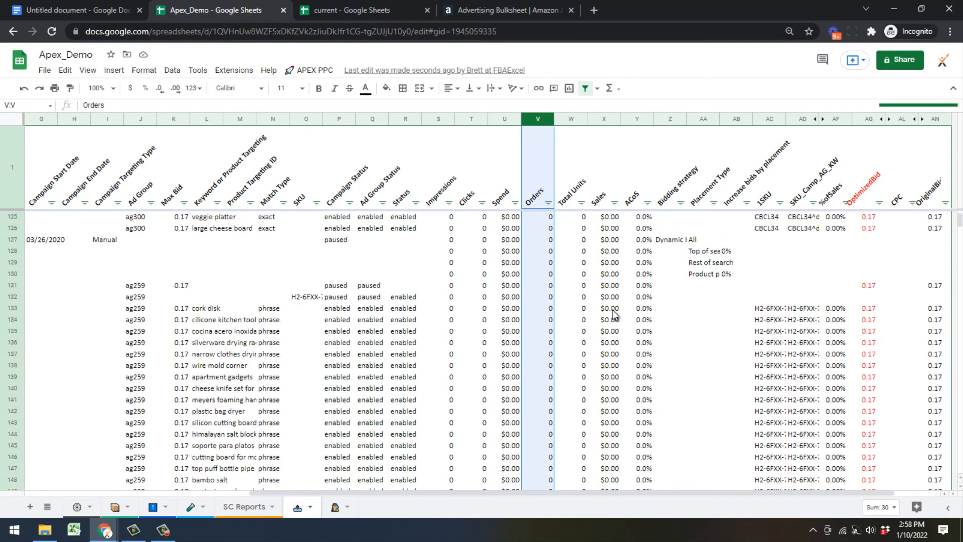
pyautogui.scroll(-20, 614, 312)
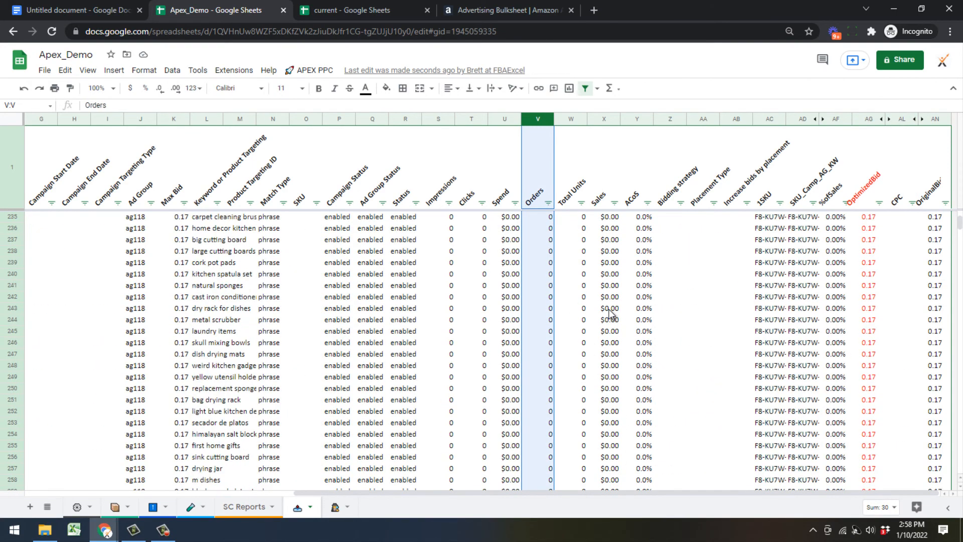
pyautogui.scroll(-17, 610, 312)
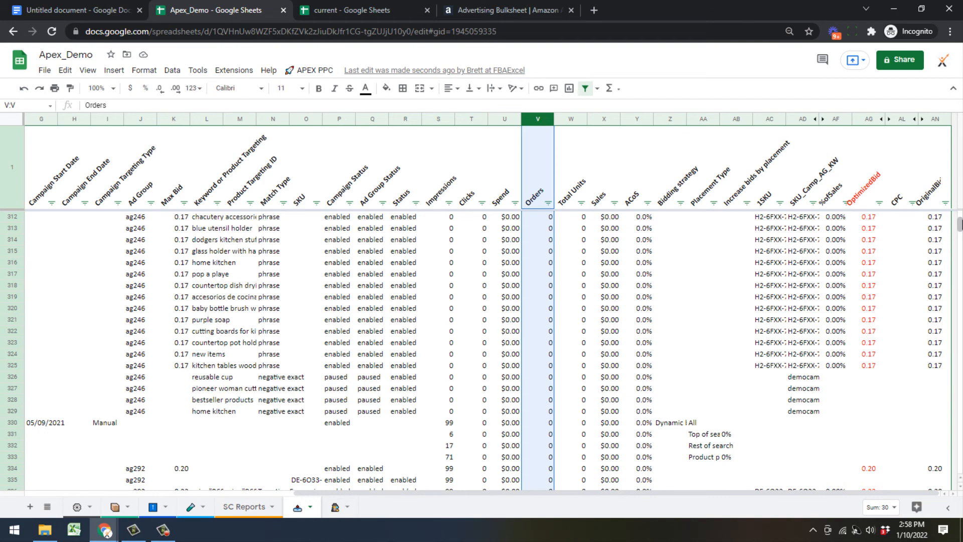
pyautogui.moveTo(960, 224); pyautogui.dragTo(939, 121)
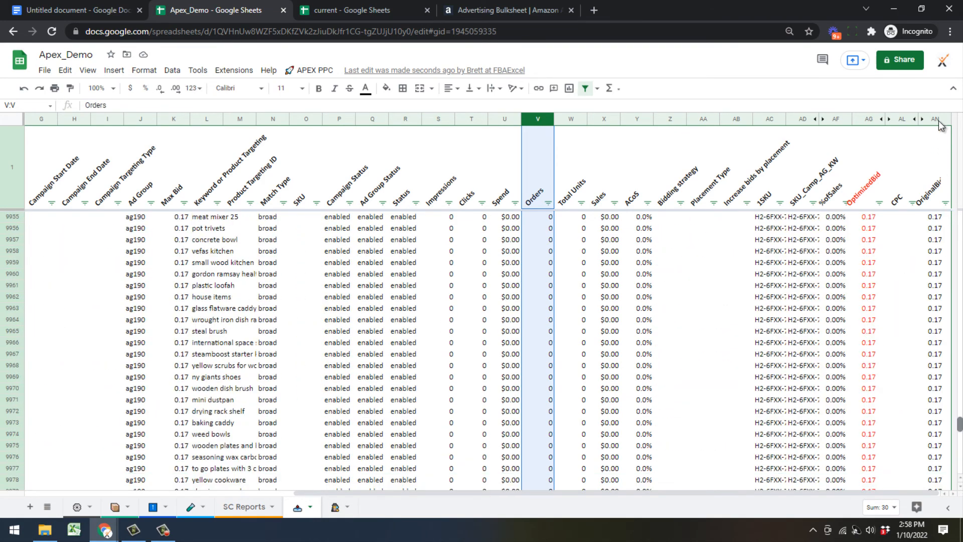
pyautogui.moveTo(664, 498); pyautogui.dragTo(435, 495)
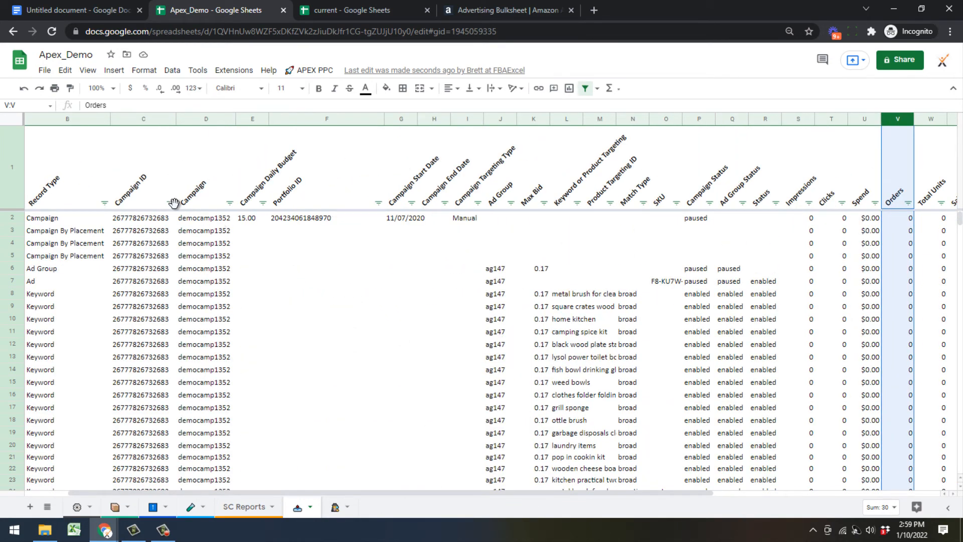
pyautogui.click(104, 203)
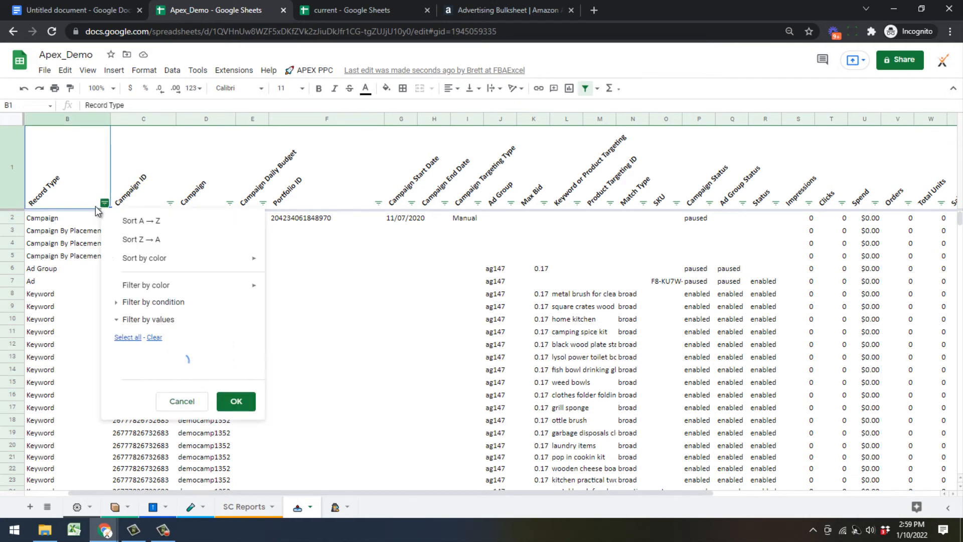
pyautogui.click(150, 418)
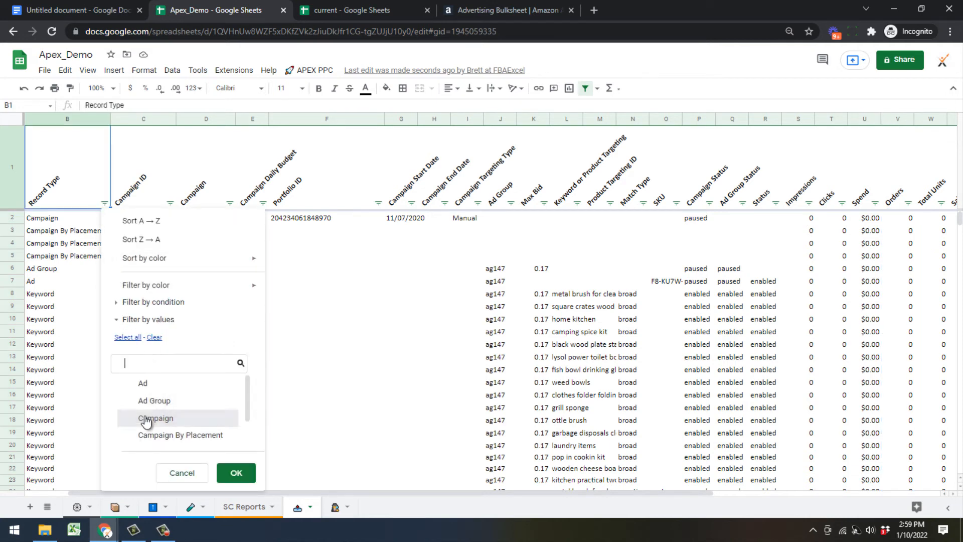
pyautogui.click(237, 474)
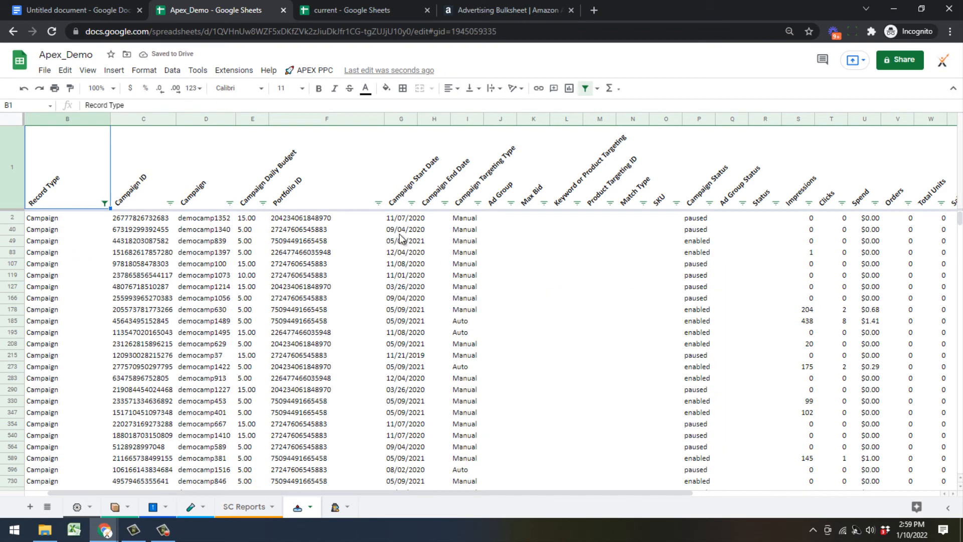
# Set the Campaign Status of the first filtered campaign, democamp1352, to archived.
pyautogui.click(701, 221)
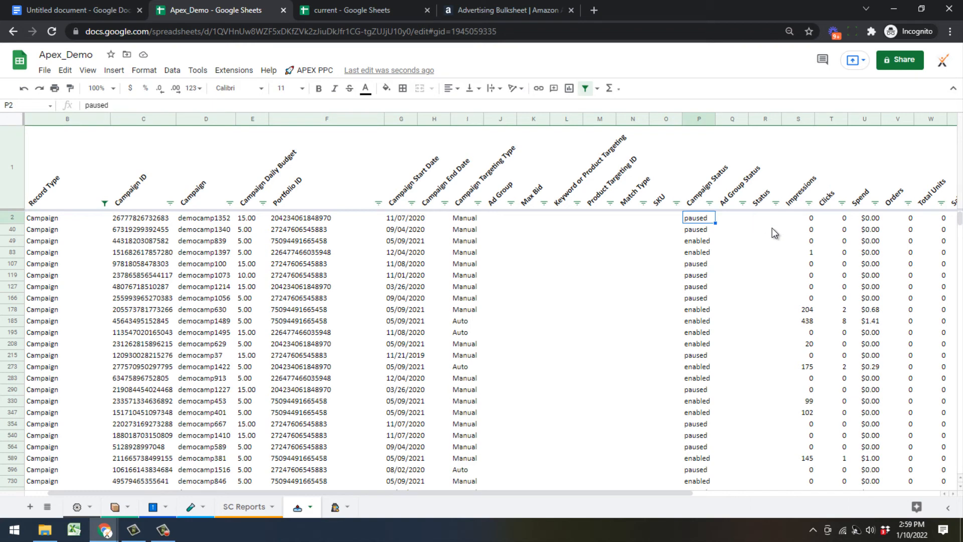
pyautogui.write('archived')
pyautogui.press('Return')
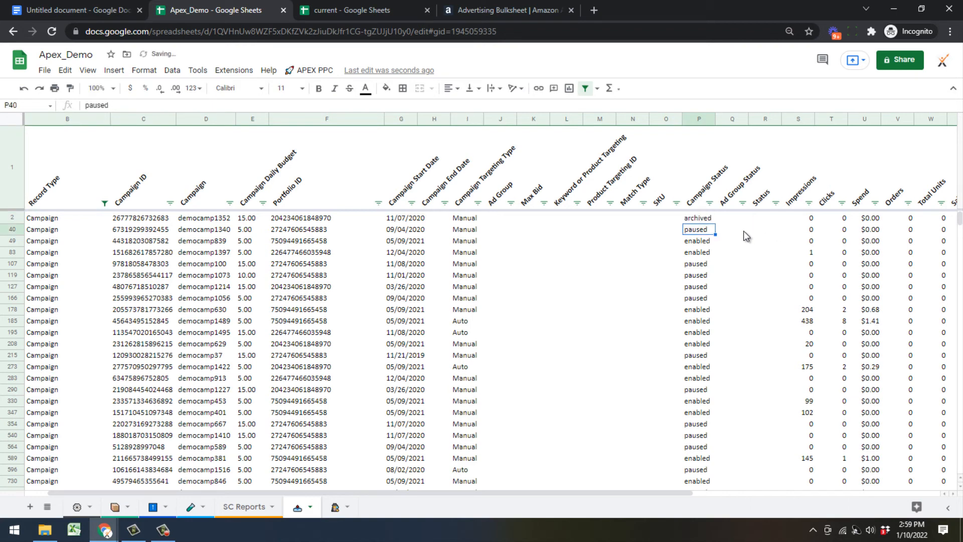
# Fill the Campaign Status of all remaining filtered campaigns, from row 40 down to row 12022, with archived.
pyautogui.press('Up')
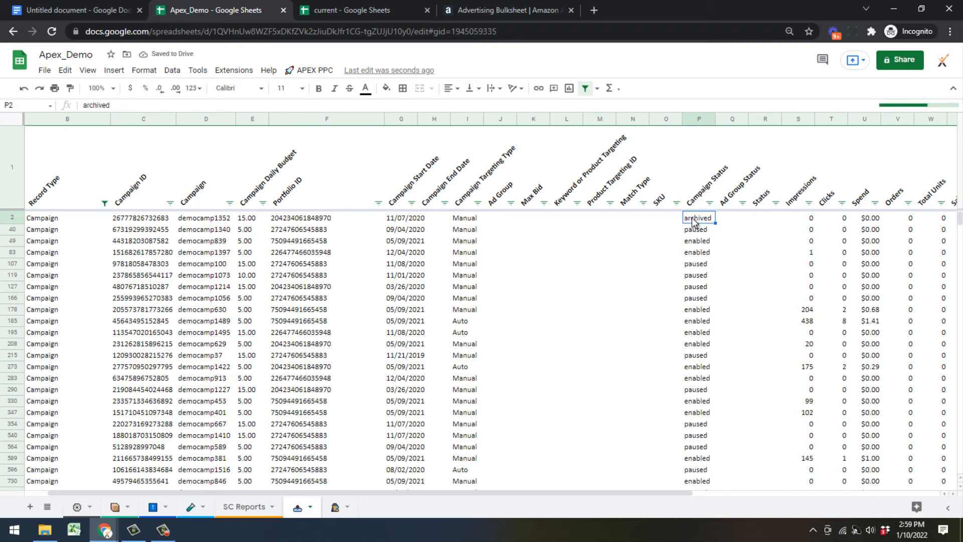
pyautogui.click(690, 232)
pyautogui.hotkey('ctrl', 'shift', 'Down')
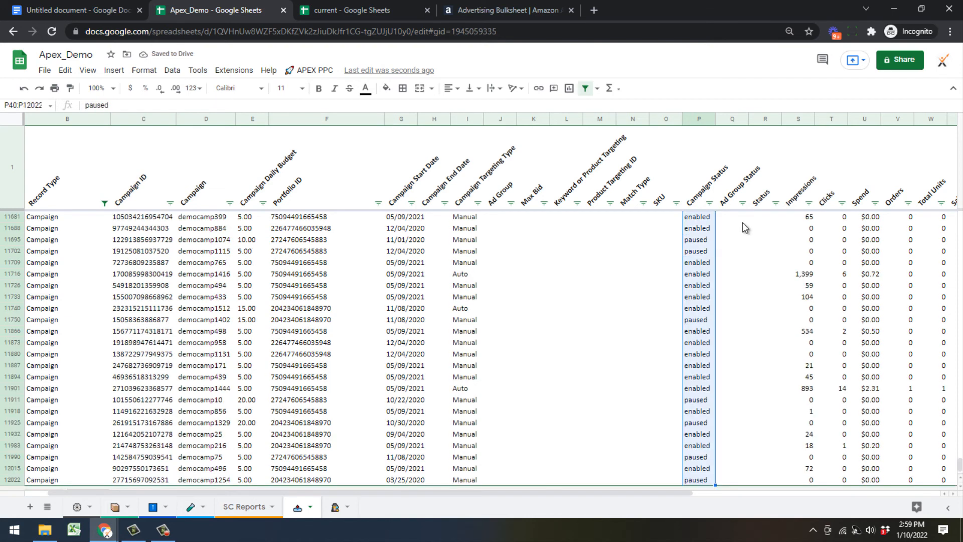
pyautogui.write('archived')
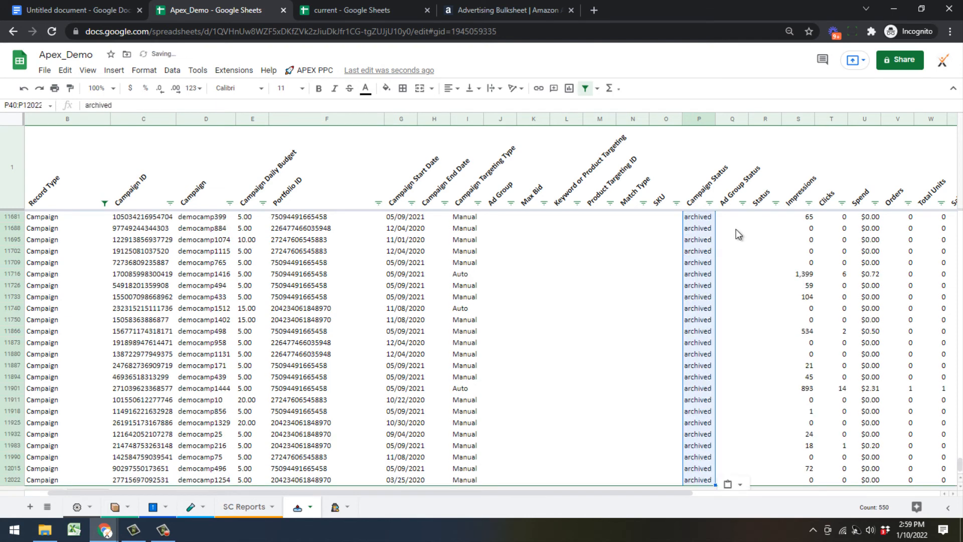
pyautogui.scroll(10, 625, 289)
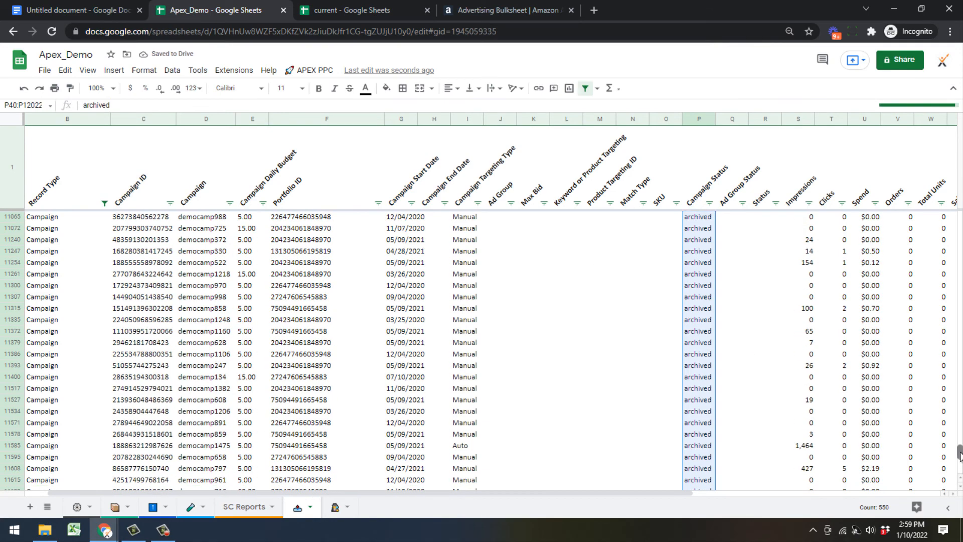
pyautogui.moveTo(959, 452); pyautogui.dragTo(947, 199)
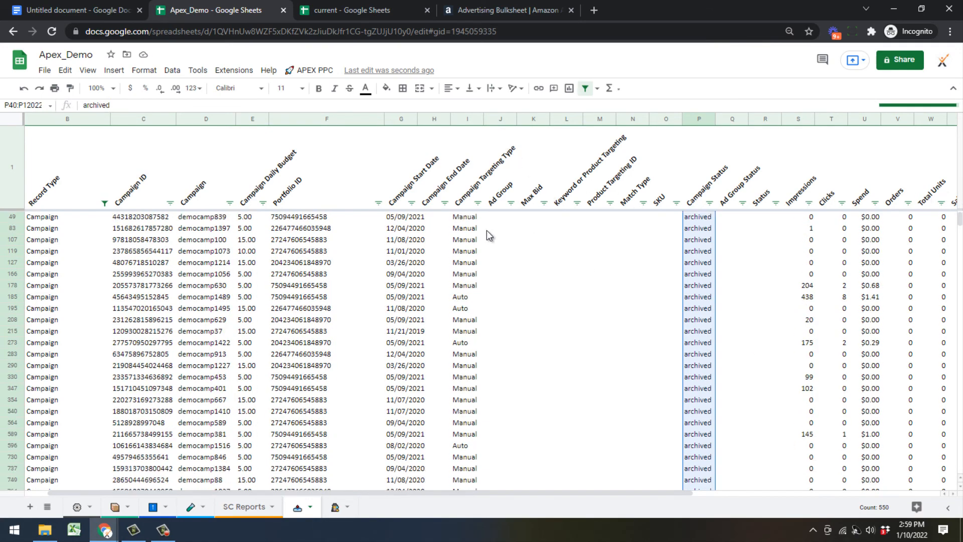
# Review the APEX PPC commands and Amazon Advertising's Bulk operations page, then return to the archiving tip in the notes document.
pyautogui.click(309, 71)
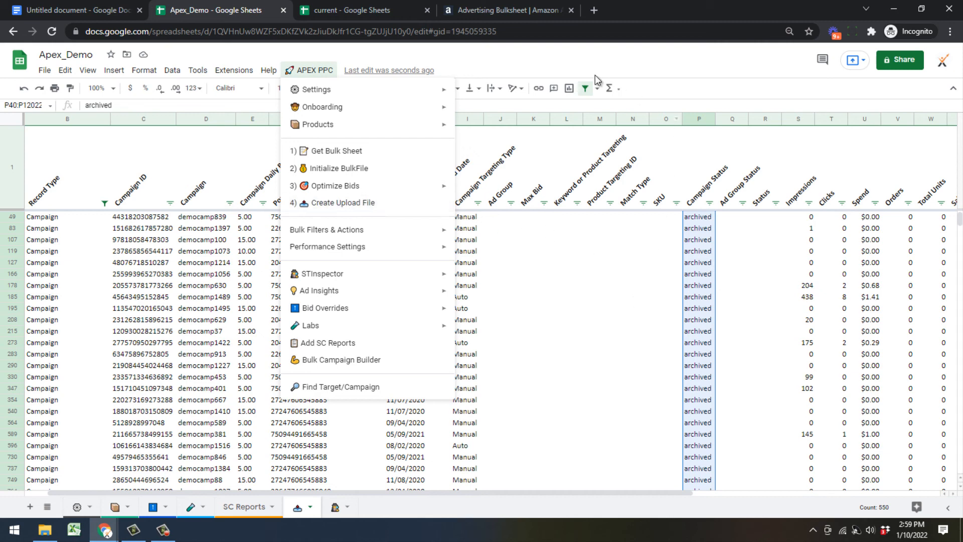
pyautogui.click(533, 12)
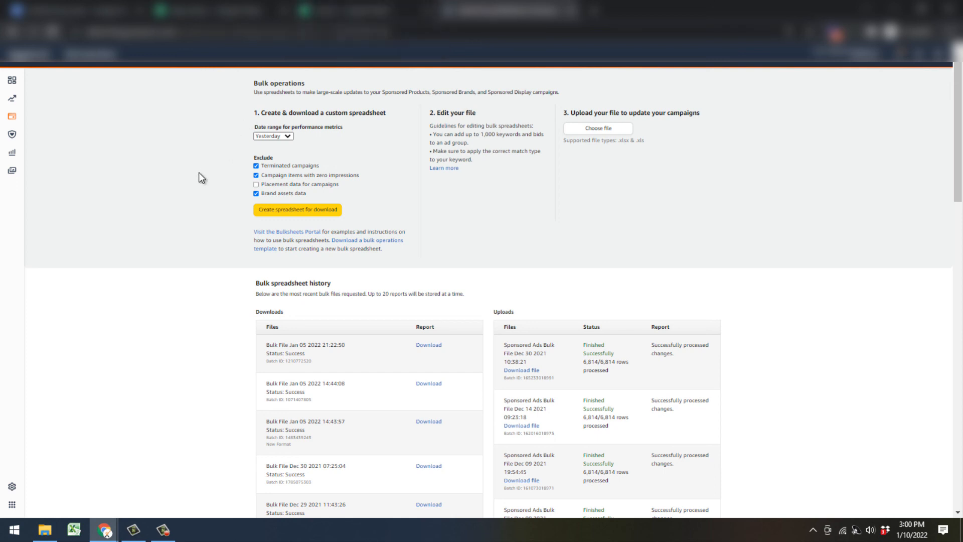
pyautogui.click(85, 10)
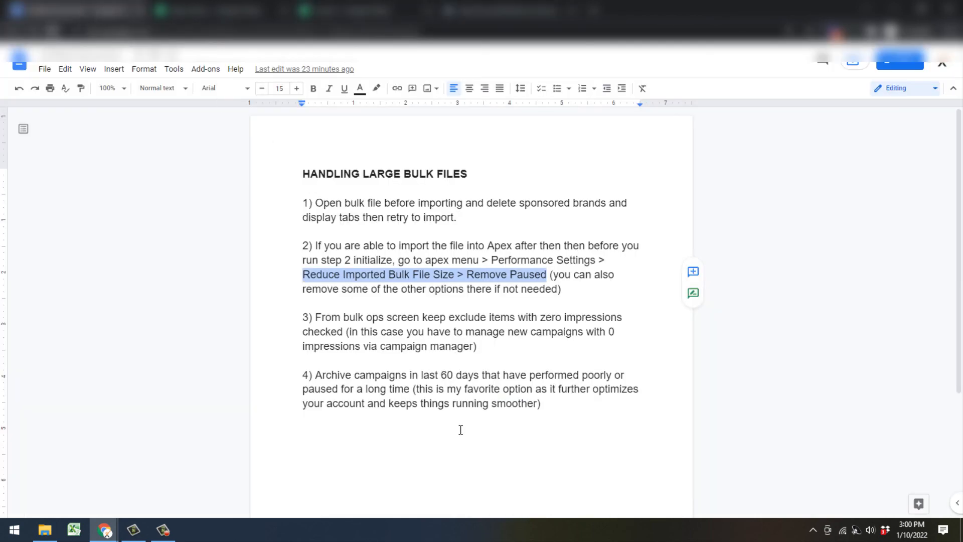
pyautogui.click(486, 423)
pyautogui.click(541, 404)
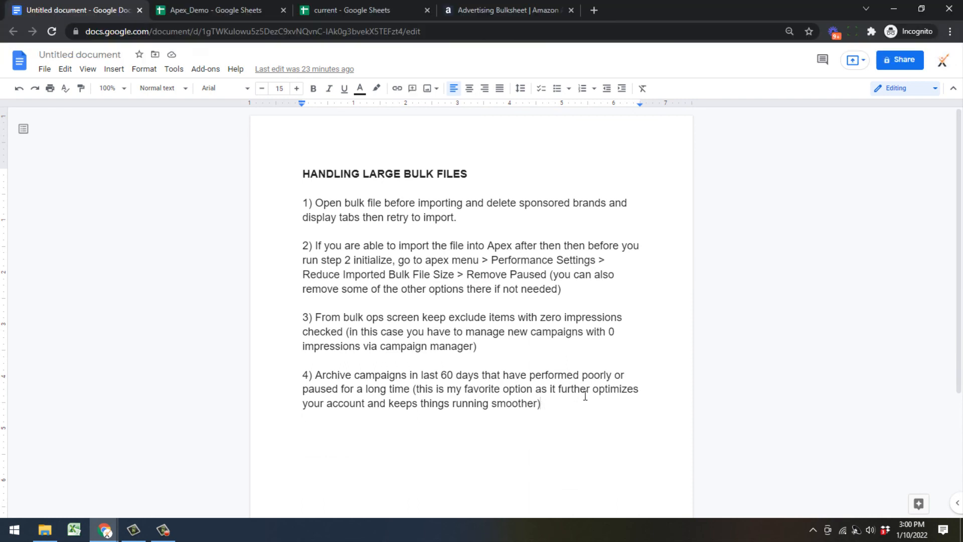